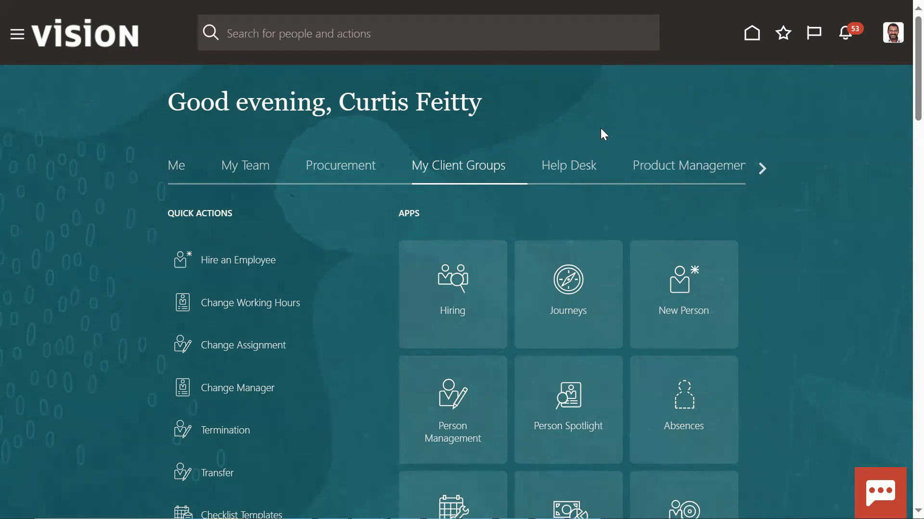
Open Person Management and search for the employee by name
left_click(456, 403)
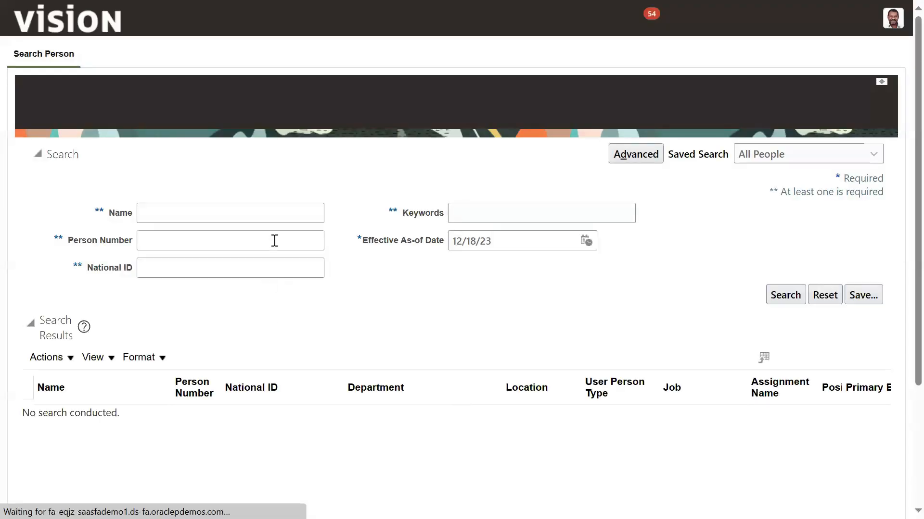
left_click(280, 221)
type("Jev")
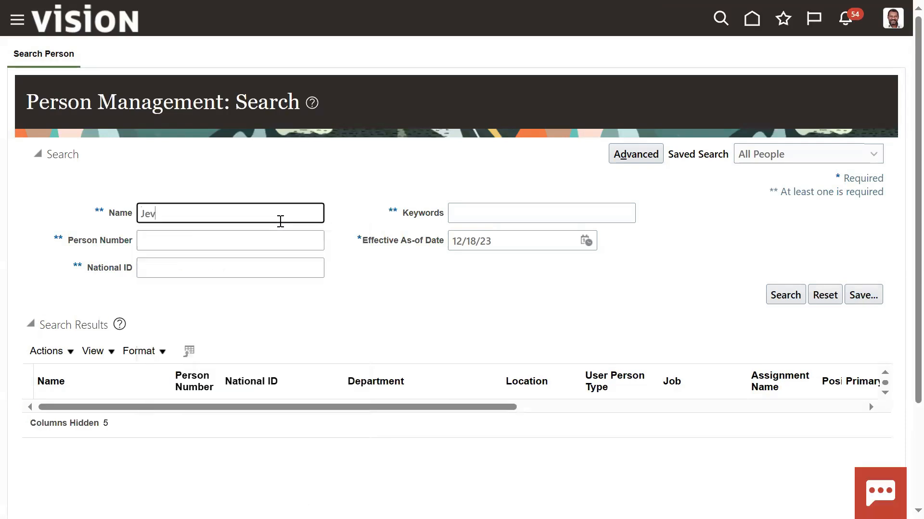
type("evan")
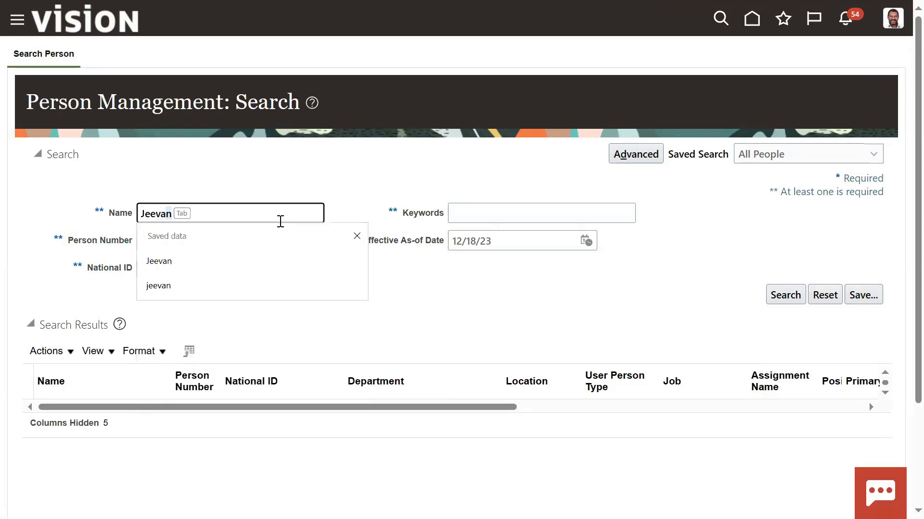
left_click(220, 265)
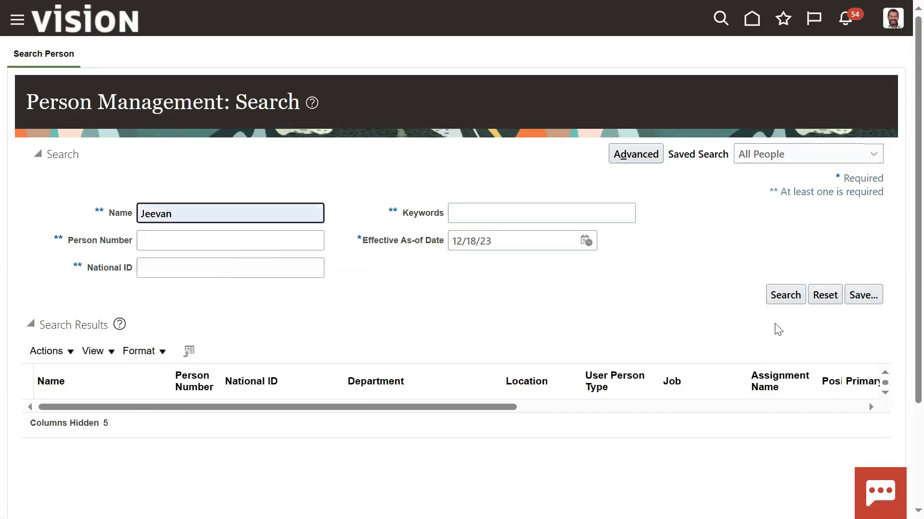
left_click(784, 296)
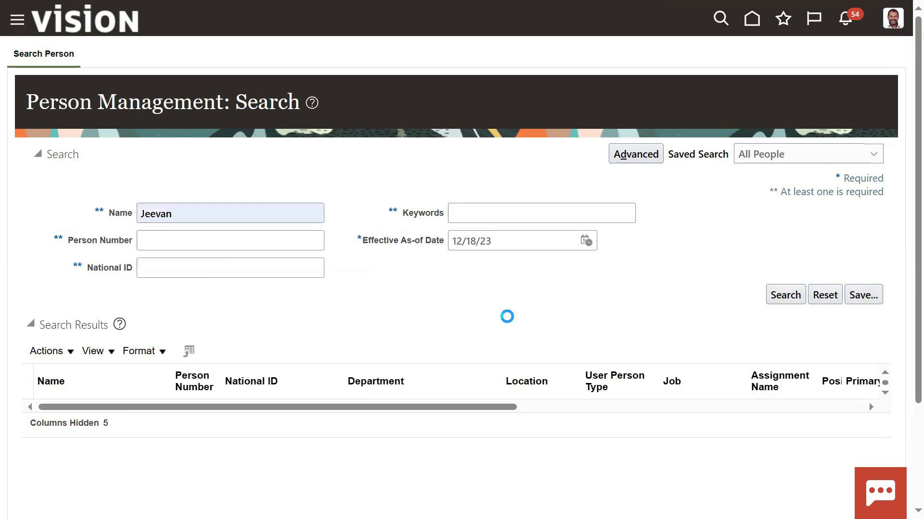
Switch to the advanced person search, include terminated work relationships and run the search
left_click(635, 155)
left_click(554, 272)
left_click(647, 350)
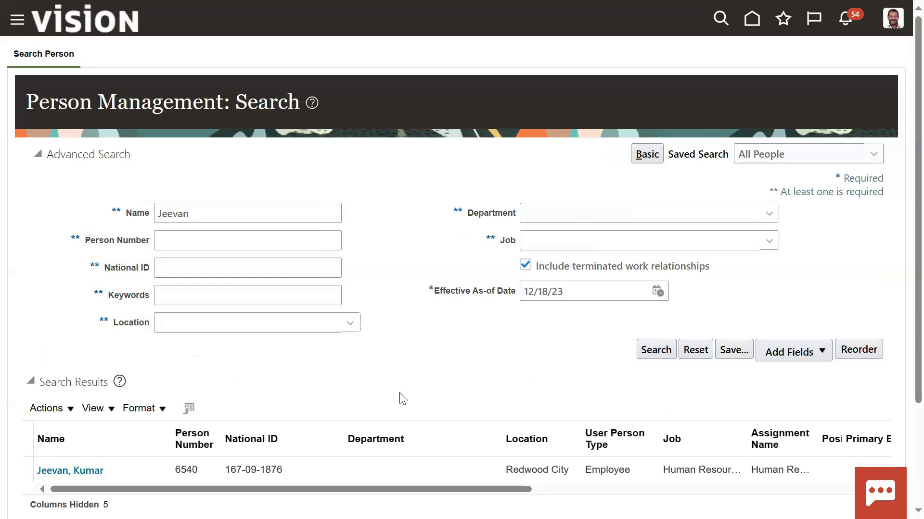
Set the search's effective as-of date to 2/1/24 and rerun the search
left_click(657, 292)
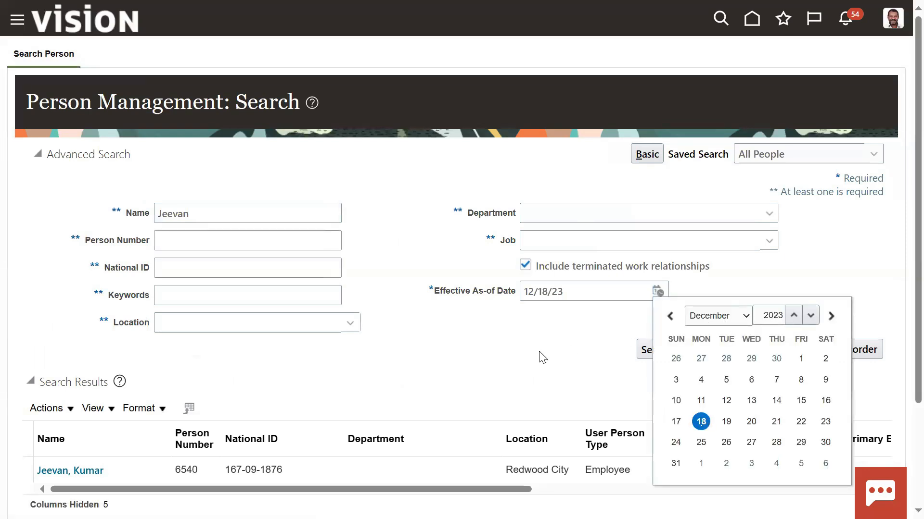
left_click(717, 315)
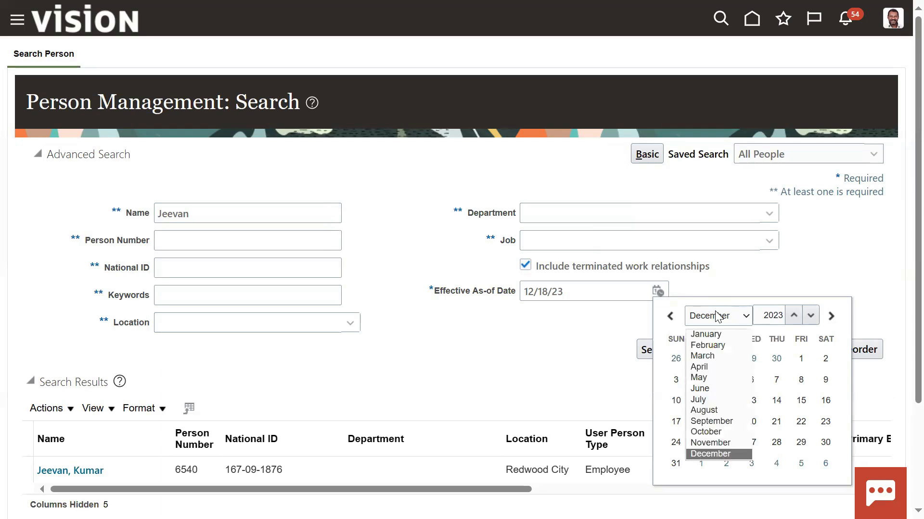
left_click(715, 348)
left_click(793, 317)
left_click(776, 359)
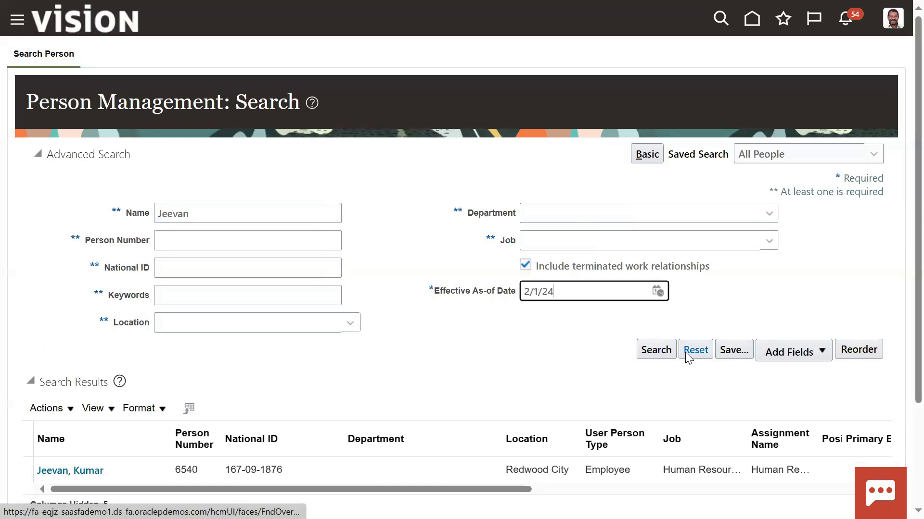
left_click(660, 350)
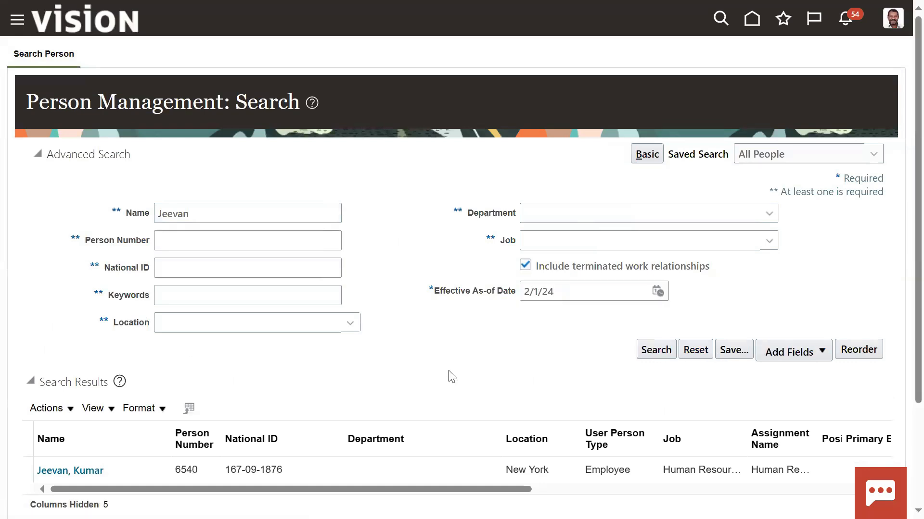
Open the found employee's employment record and check the action on the assignment
left_click(91, 471)
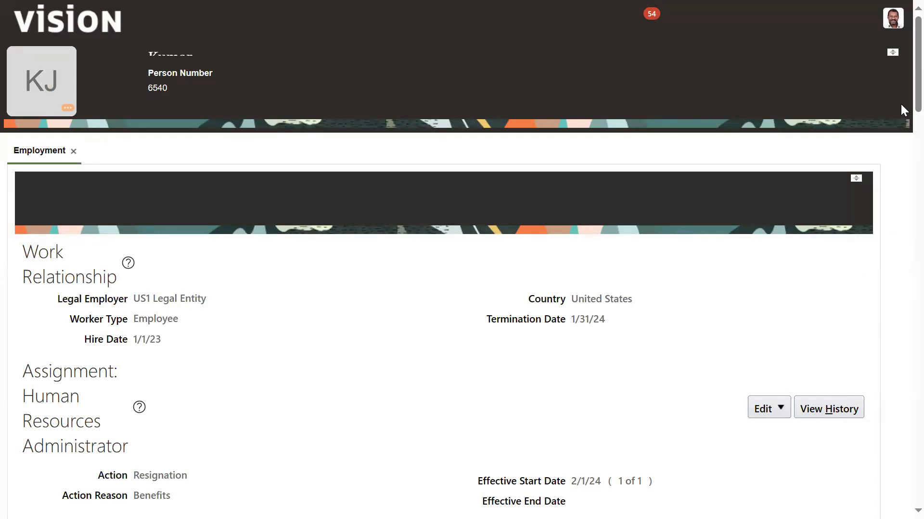
scroll(901, 104, "down", 5)
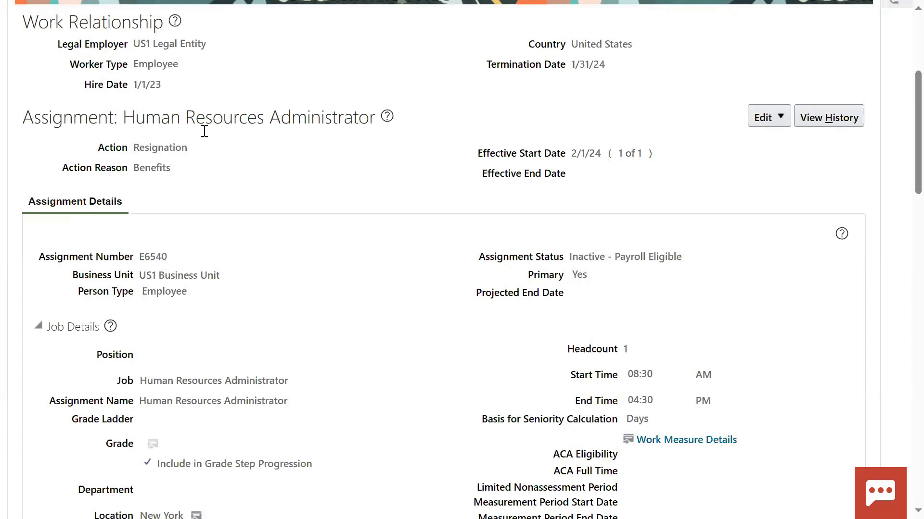
double_click(169, 147)
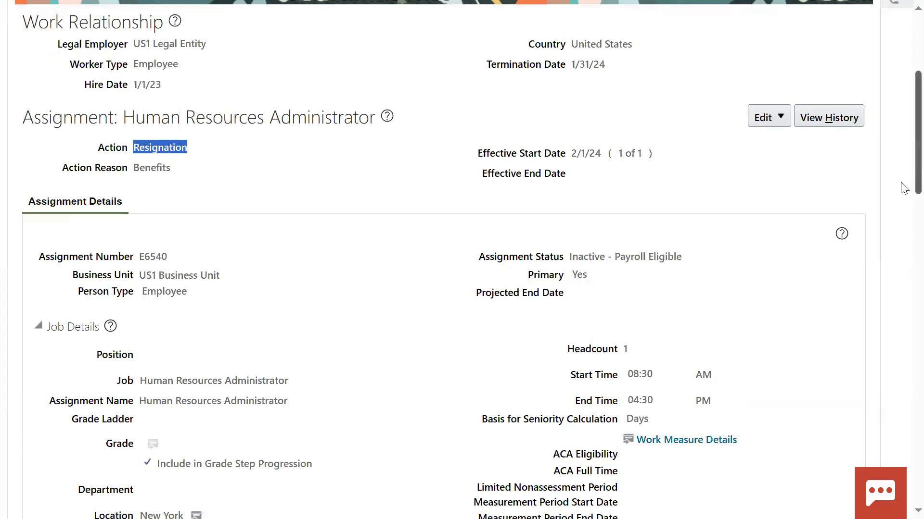
scroll(902, 184, "up", 5)
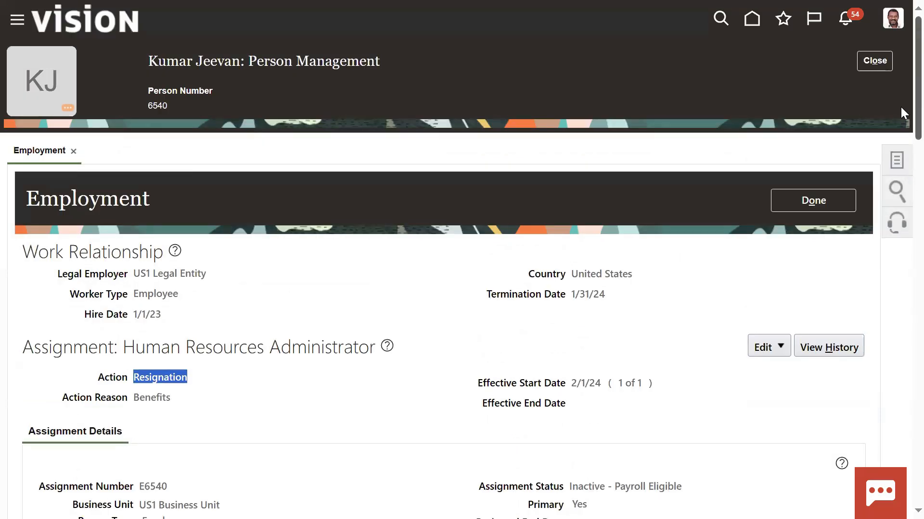
scroll(902, 142, "down", 1)
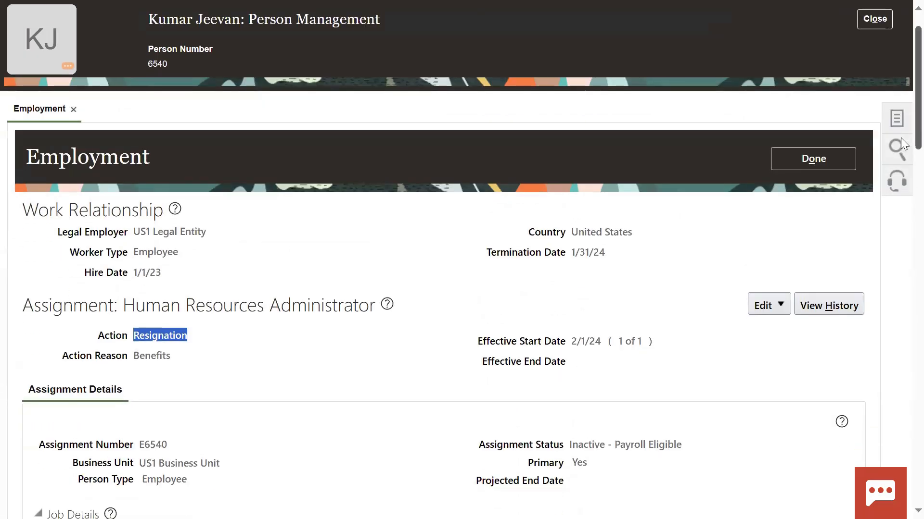
Examine the rest of the assignment details, including Manager Details and the expanded Direct Reports section
scroll(902, 145, "down", 13)
scroll(905, 305, "down", 12)
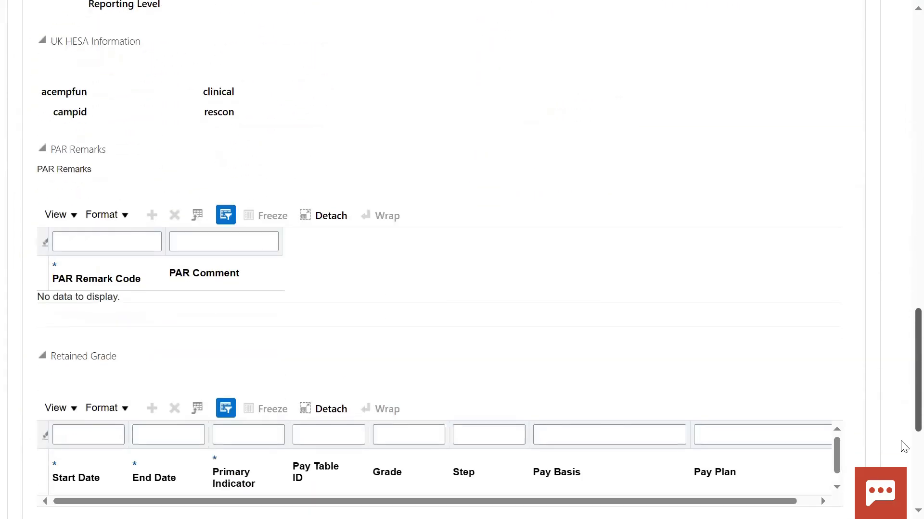
scroll(904, 446, "down", 6)
scroll(905, 420, "up", 7)
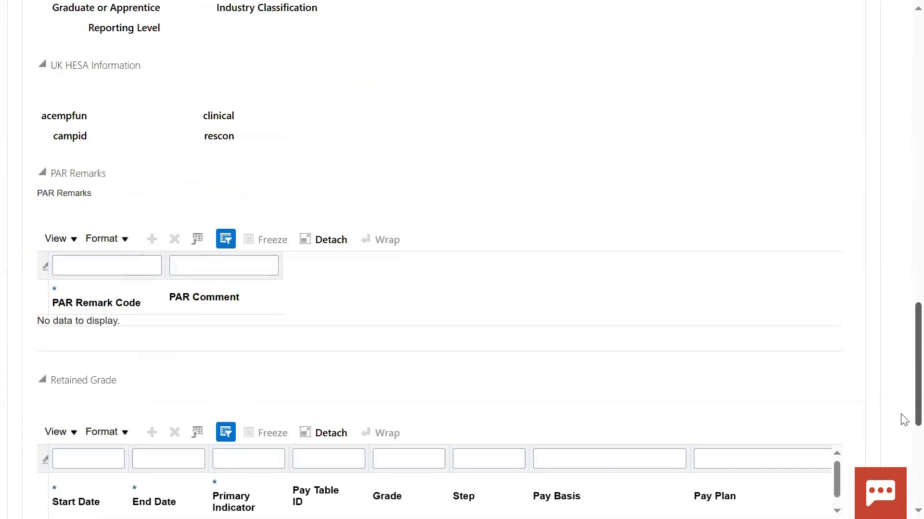
scroll(904, 419, "up", 7)
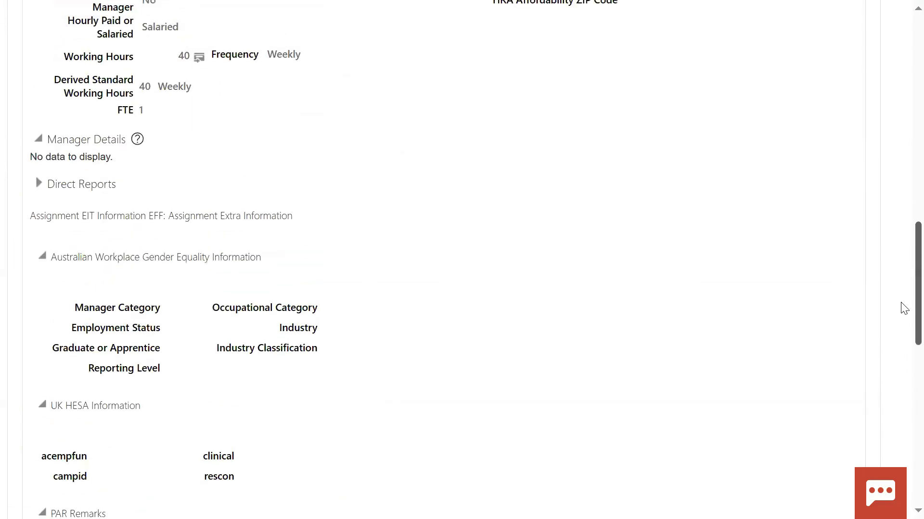
scroll(904, 308, "up", 3)
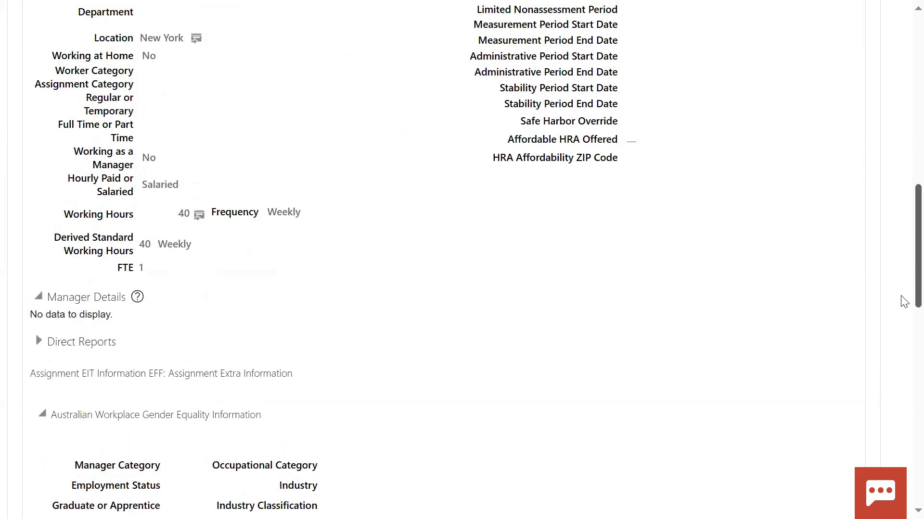
scroll(904, 302, "down", 1)
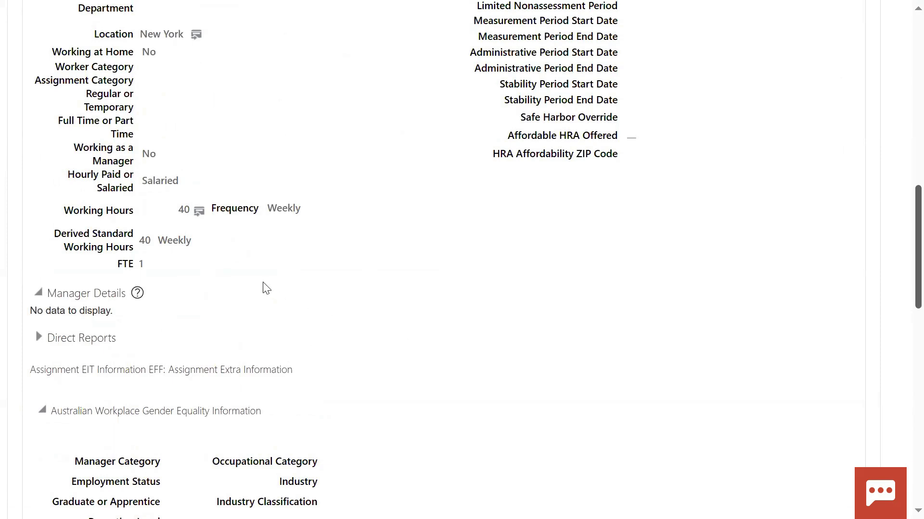
triple_click(75, 297)
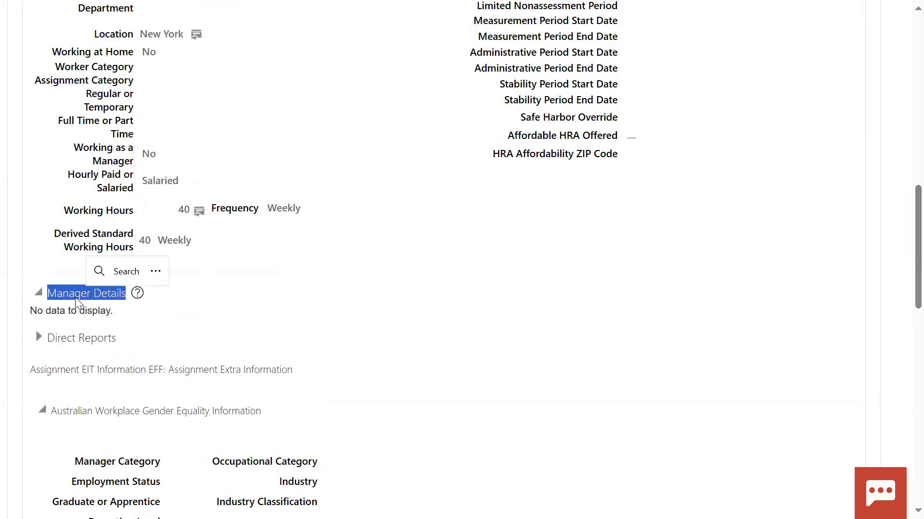
left_click(50, 342)
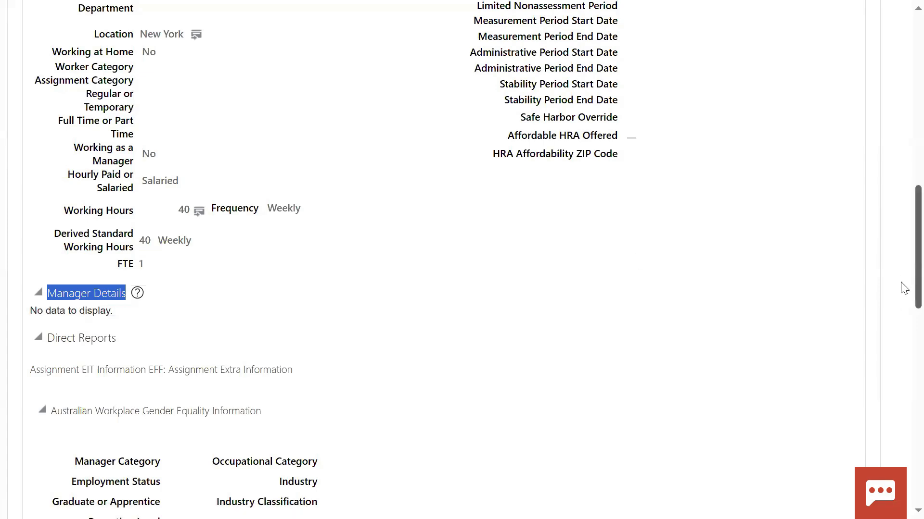
scroll(904, 288, "up", 15)
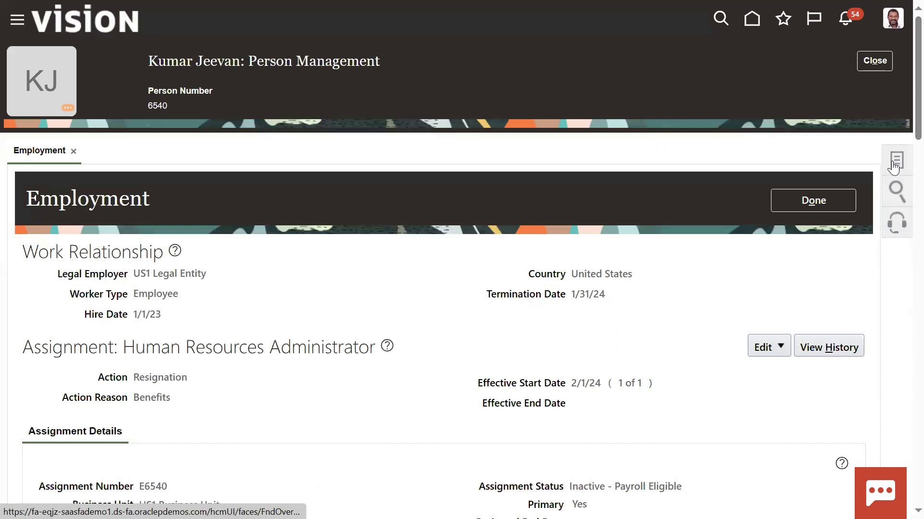
Check the assignment's effective start date and close the employee's record to return to the person search
left_click(893, 164)
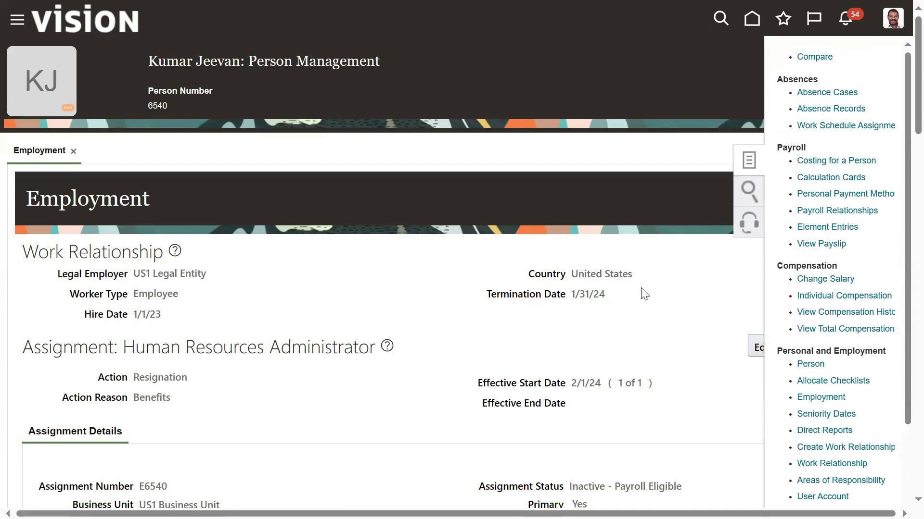
left_click(572, 385)
left_click_drag(571, 384, 602, 387)
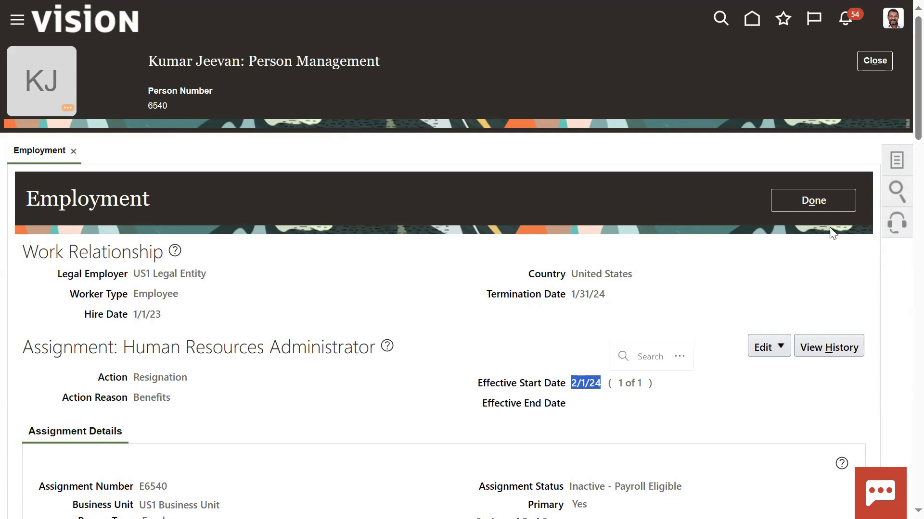
left_click(829, 207)
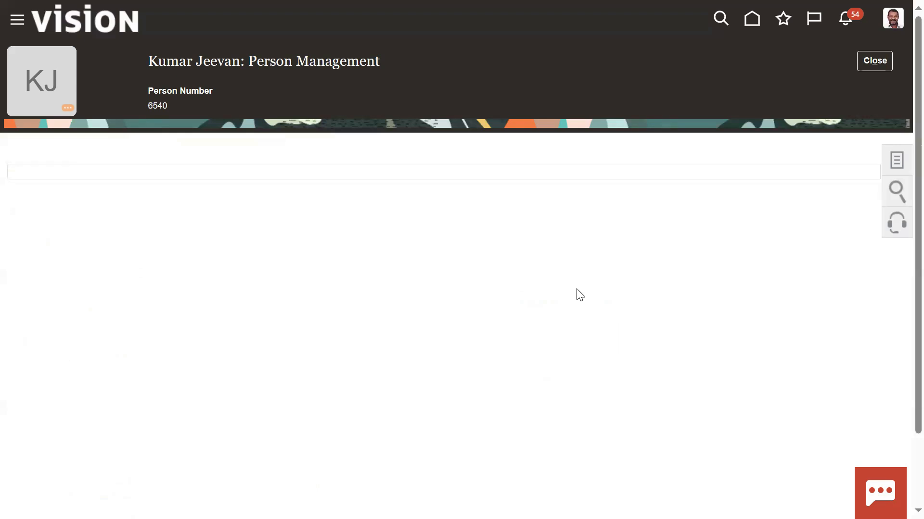
left_click(879, 64)
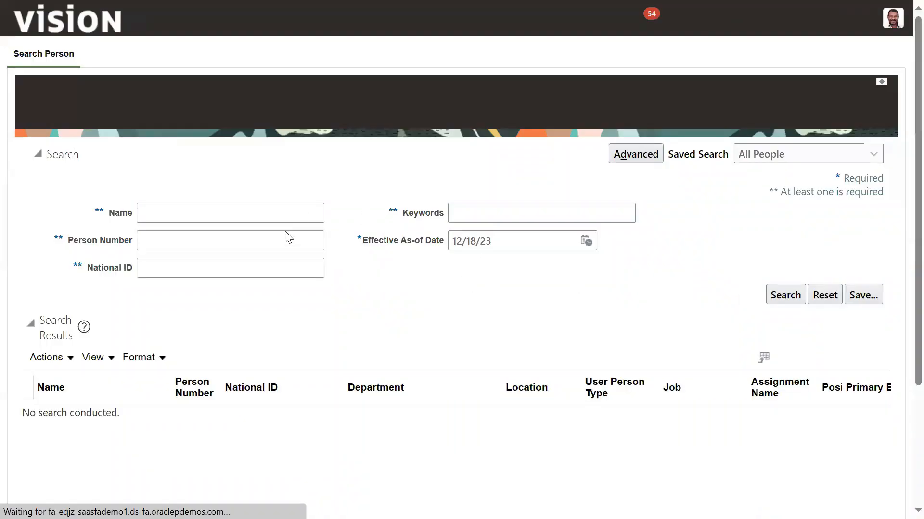
Search for the same employee by name with the effective as-of date set to 1/31/24
left_click(280, 208)
type("jeevan")
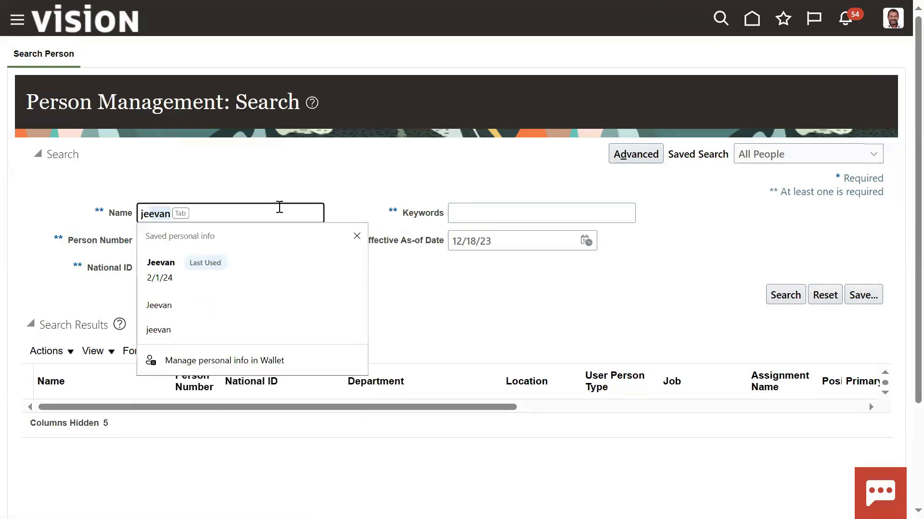
left_click(232, 262)
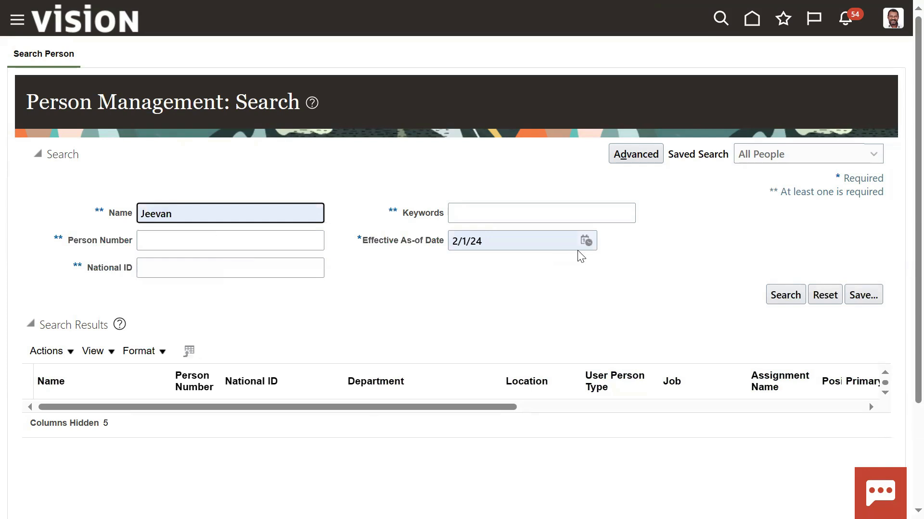
left_click(586, 241)
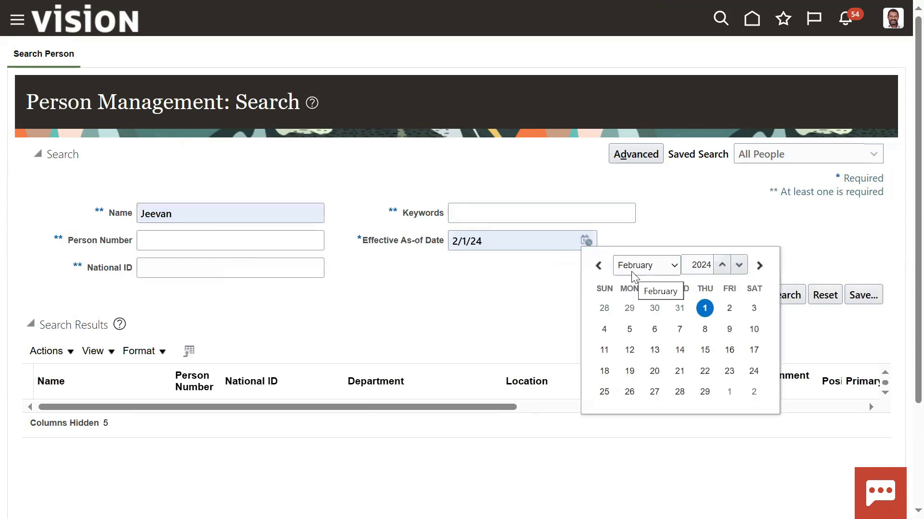
left_click(632, 272)
left_click(633, 284)
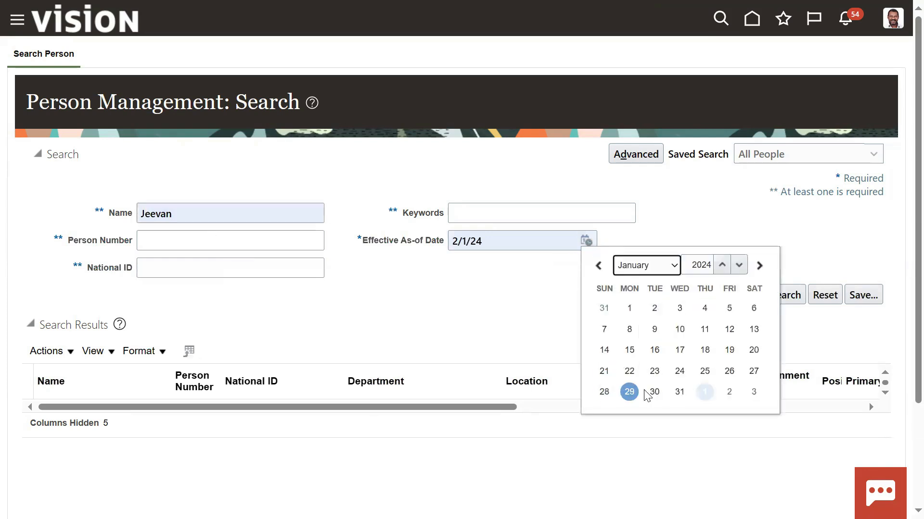
left_click(679, 393)
left_click(776, 294)
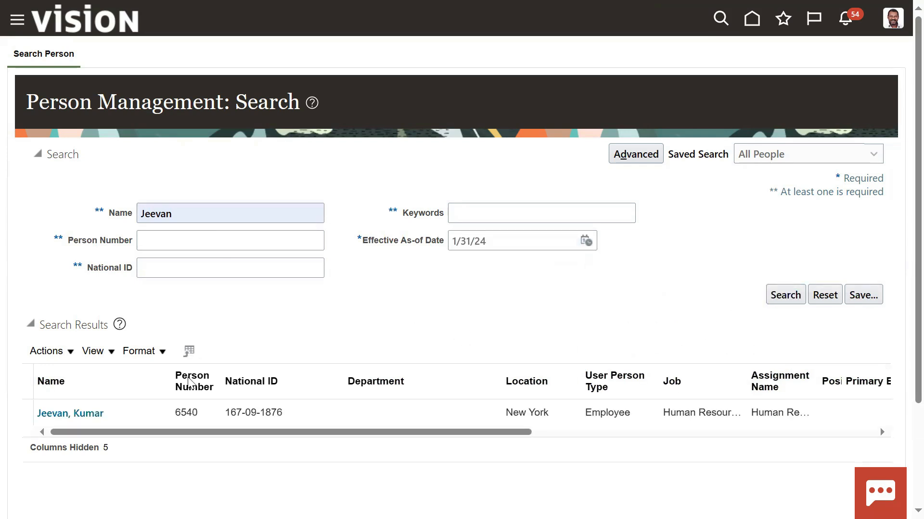
Open the employee's employment record as of 1/31/24 and examine the assignment details down to Manager Details
left_click(92, 413)
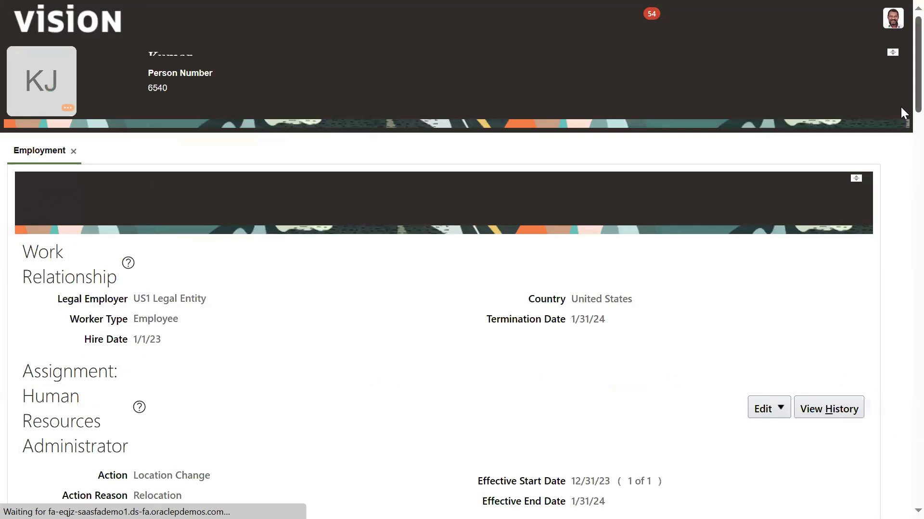
scroll(903, 144, "down", 3)
scroll(902, 166, "down", 1)
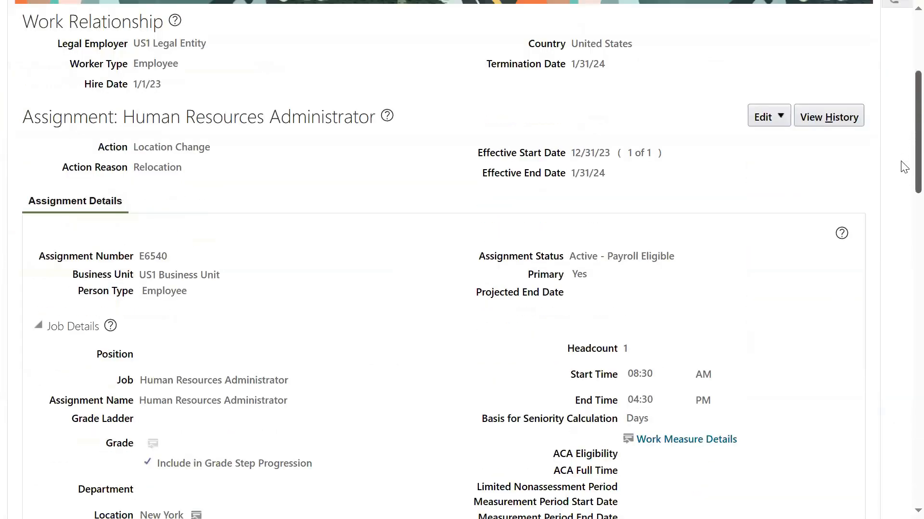
scroll(902, 192, "down", 3)
scroll(903, 212, "down", 5)
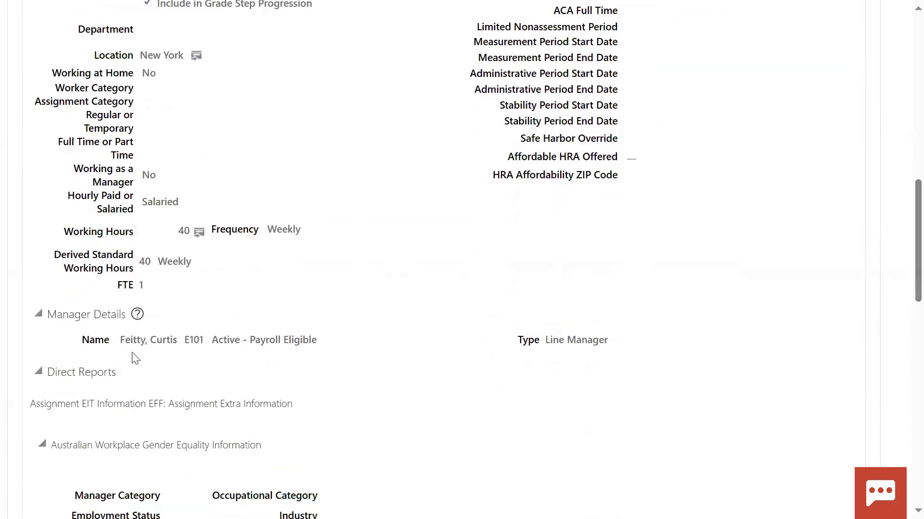
Check the line manager's name and the assignment's effective dates in the employment record as of 1/31/24
triple_click(176, 344)
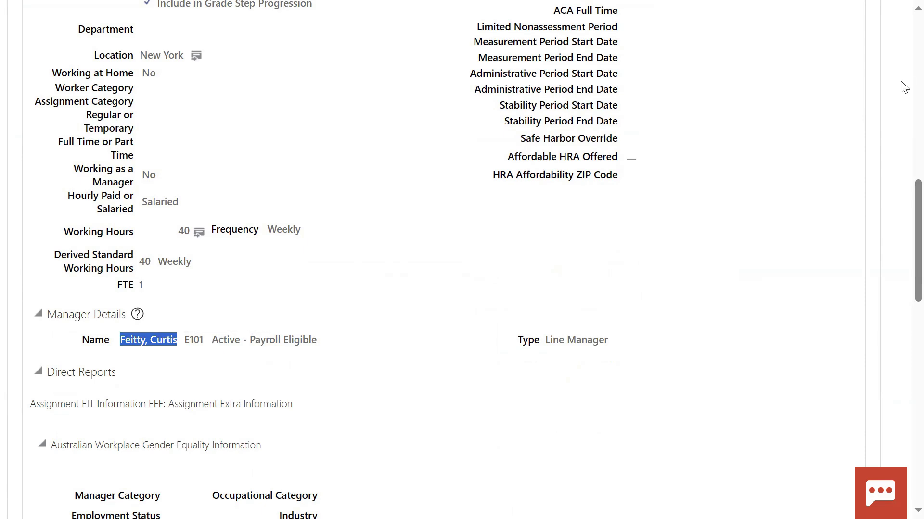
scroll(902, 91, "up", 8)
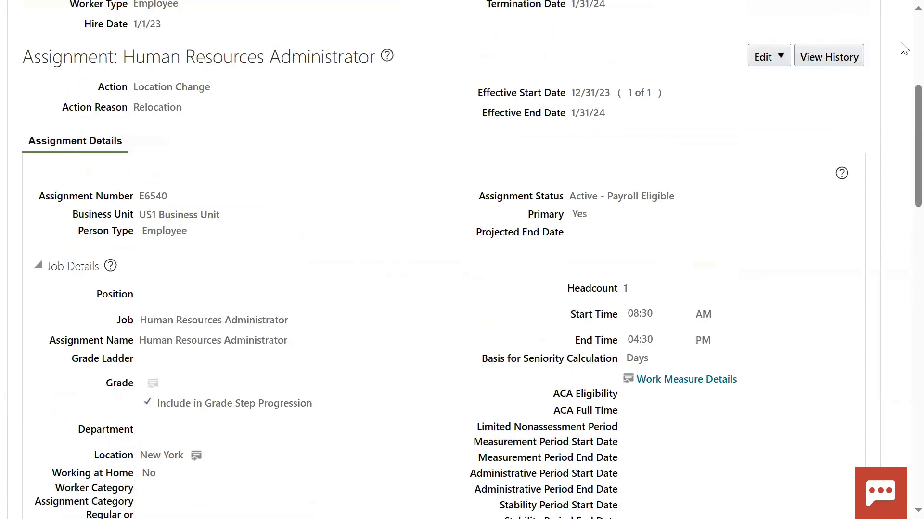
scroll(904, 53, "up", 5)
scroll(903, 48, "up", 1)
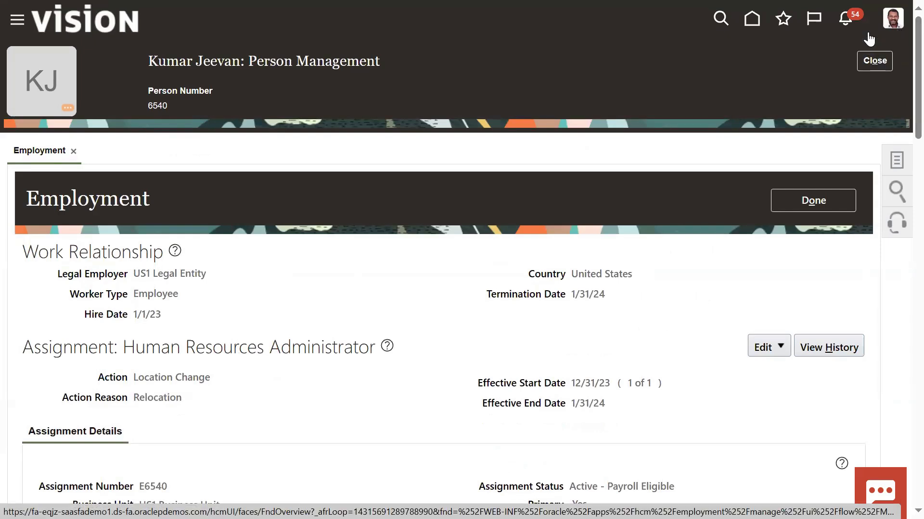
Open the same employee's termination details through My Team and check the date the termination takes effect
left_click(14, 30)
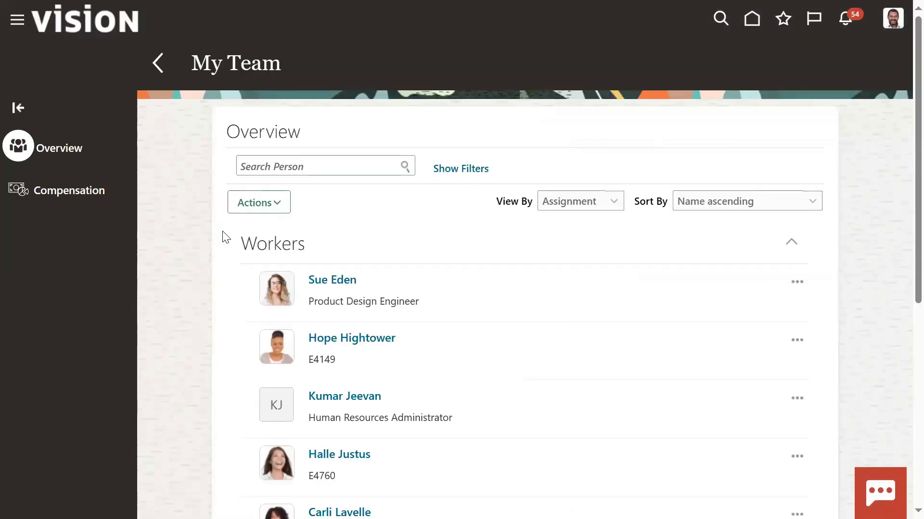
left_click(373, 403)
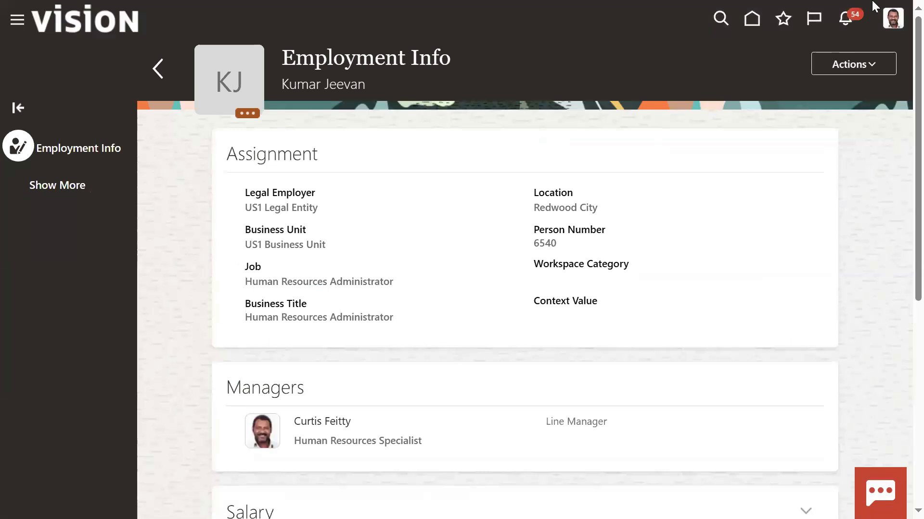
left_click(872, 64)
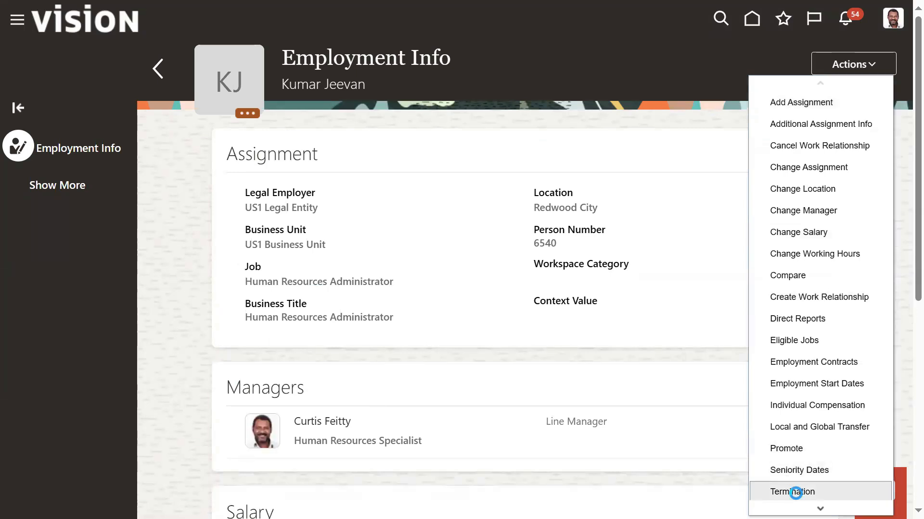
left_click(794, 492)
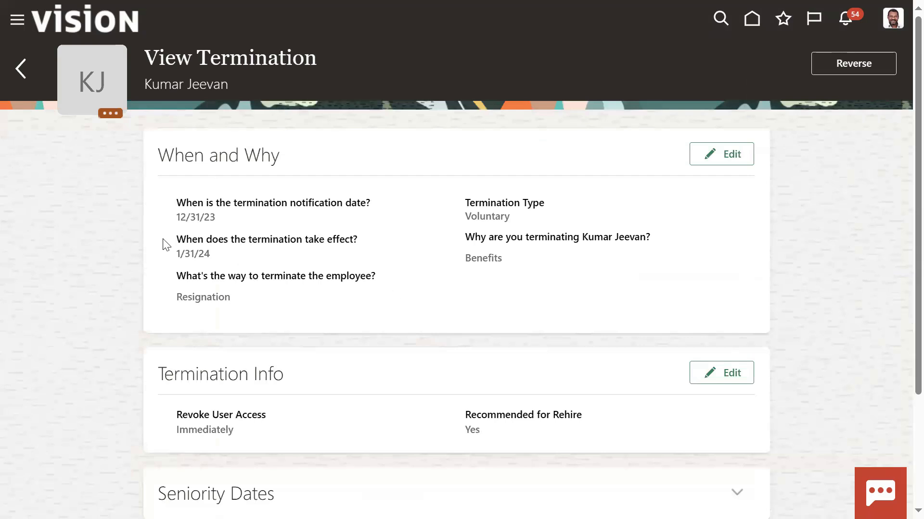
double_click(191, 255)
triple_click(191, 255)
Start reversing the termination and check the available action names and reversal reasons on the form
left_click(881, 63)
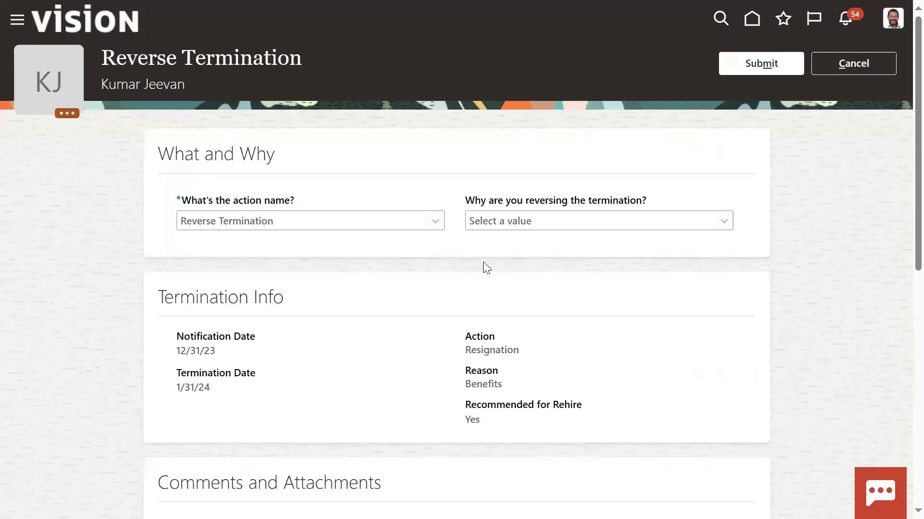
left_click(374, 220)
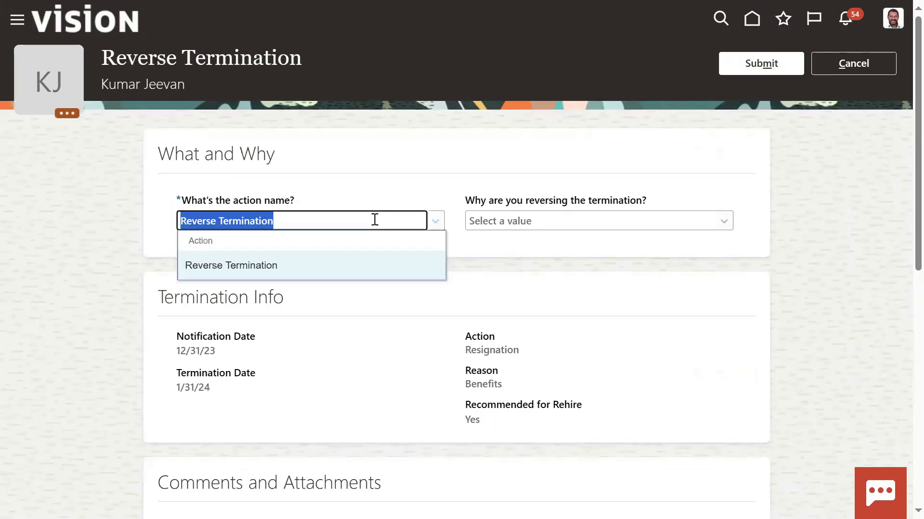
left_click(542, 223)
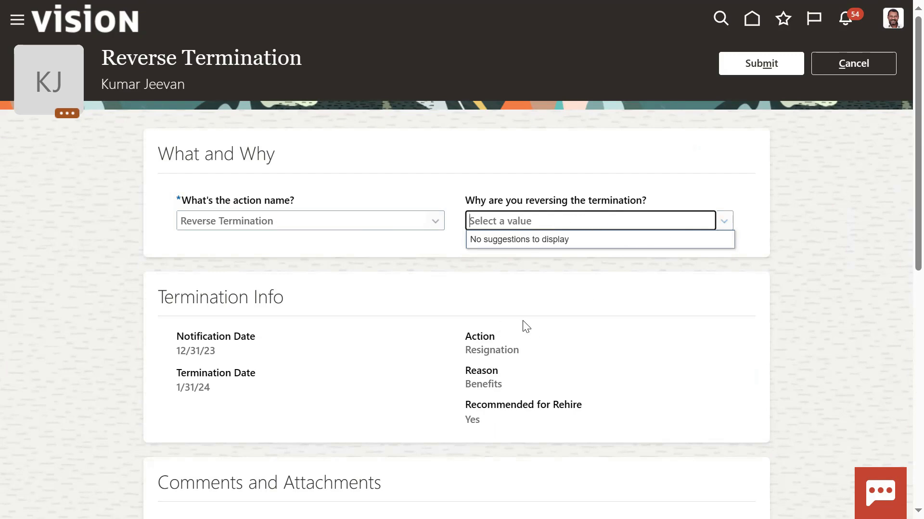
left_click_drag(900, 206, 901, 261)
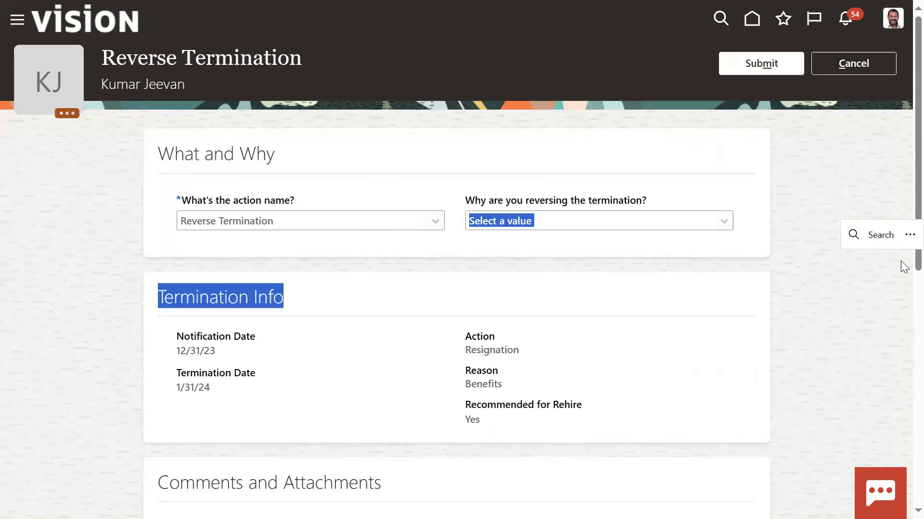
left_click(643, 224)
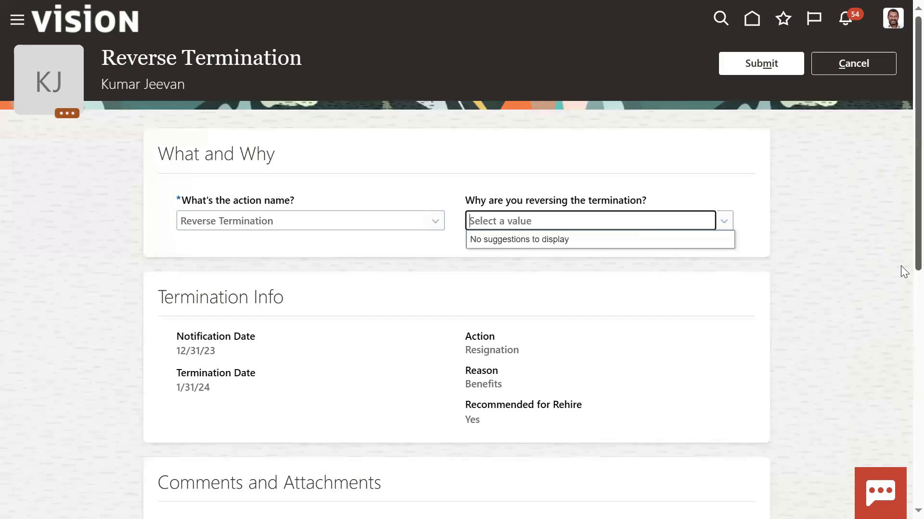
scroll(900, 265, "down", 4)
scroll(900, 250, "up", 5)
Go to the setup area and search the Procurement setup tasks for "action"
left_click(890, 20)
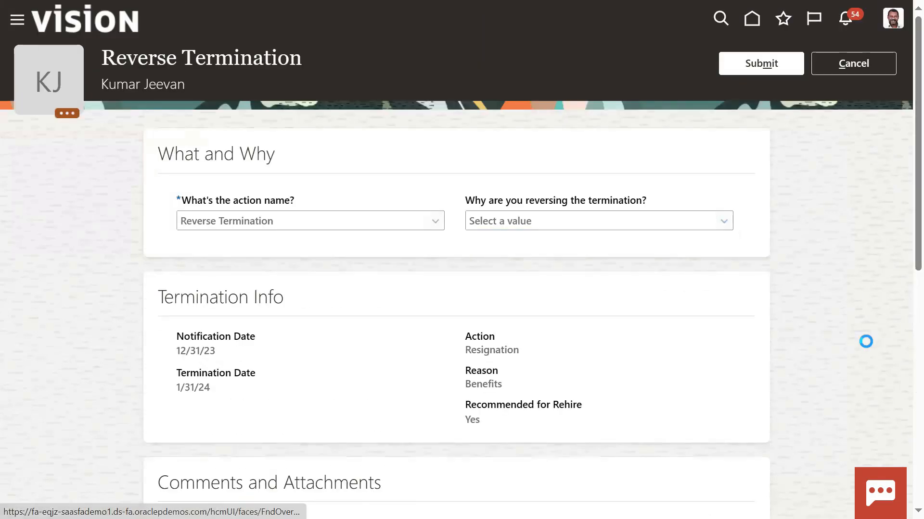
left_click(659, 236)
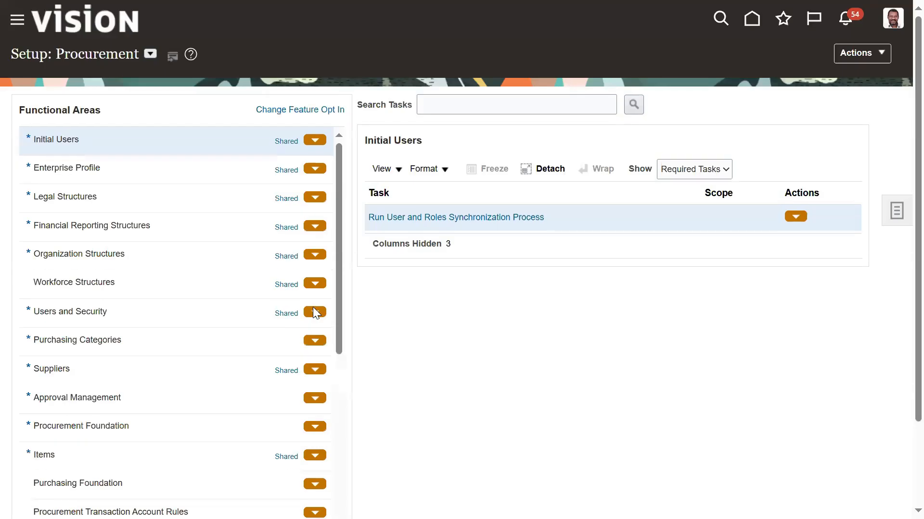
left_click(526, 101)
type("action")
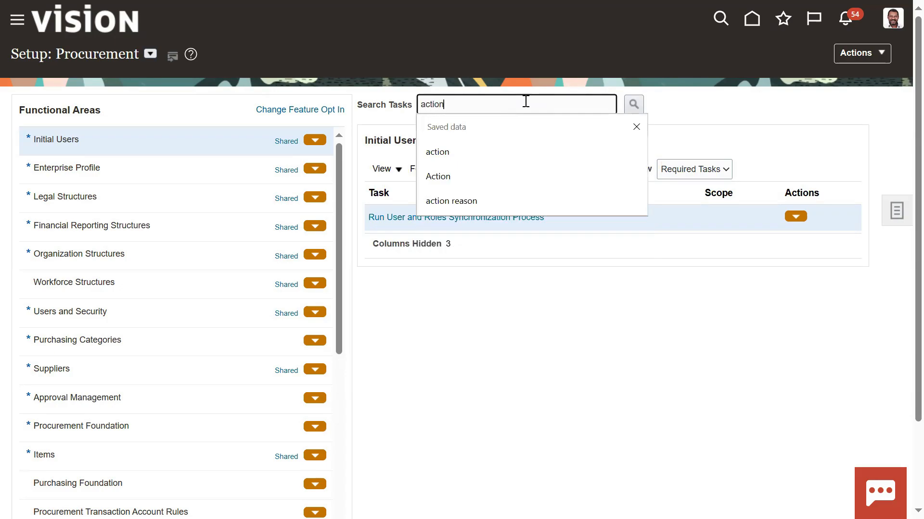
key("Return")
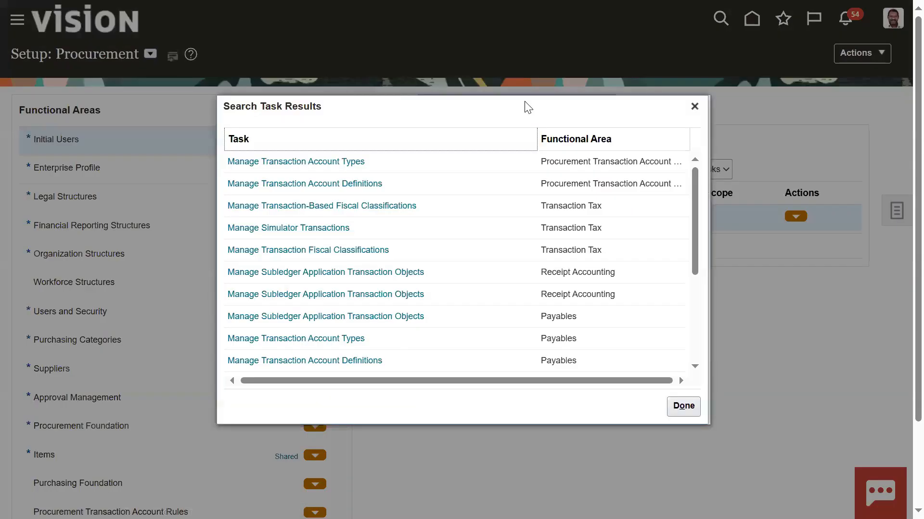
left_click(481, 152)
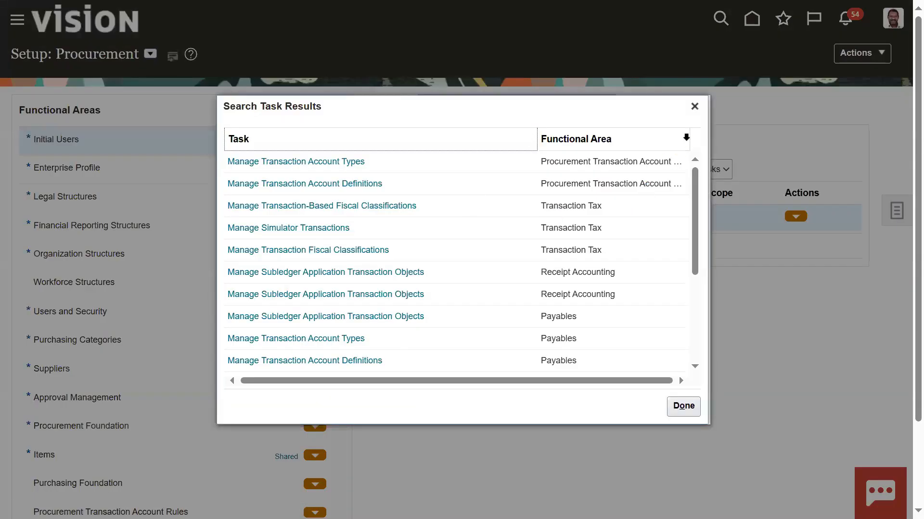
left_click(695, 107)
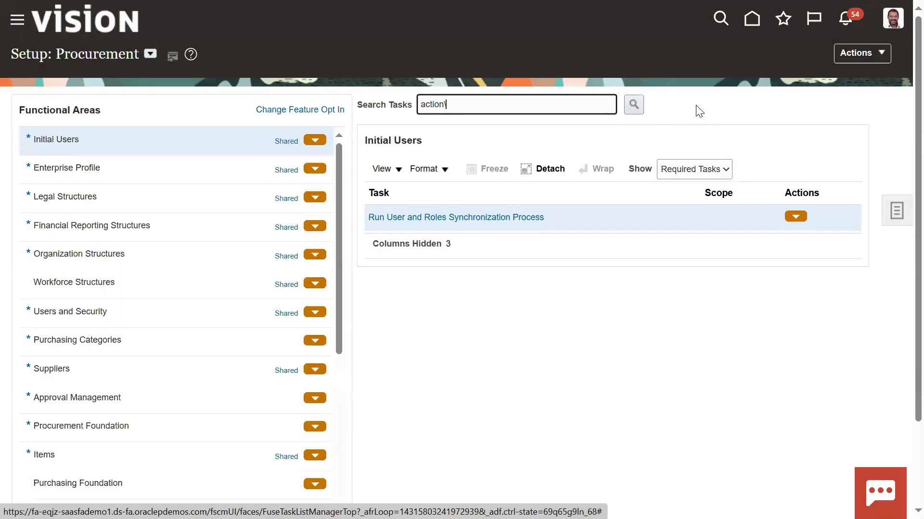
key("BackSpace")
key("Return")
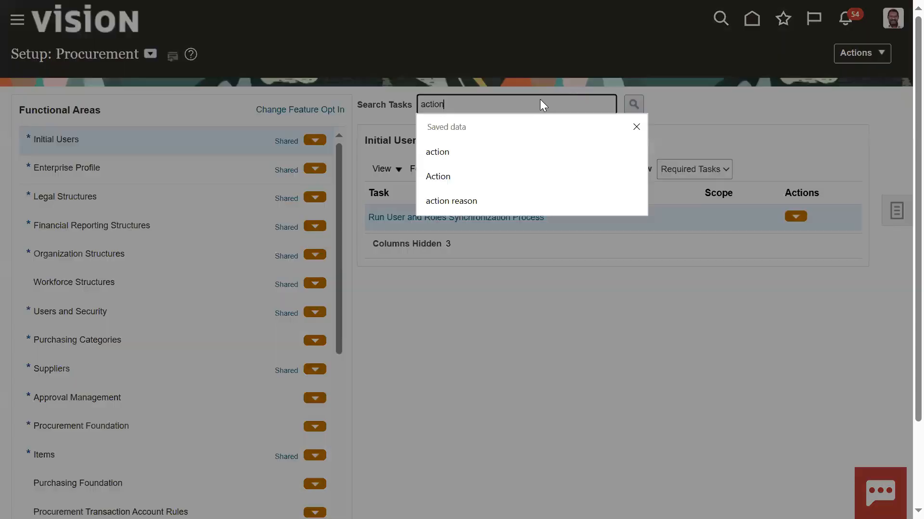
scroll(697, 309, "down", 4)
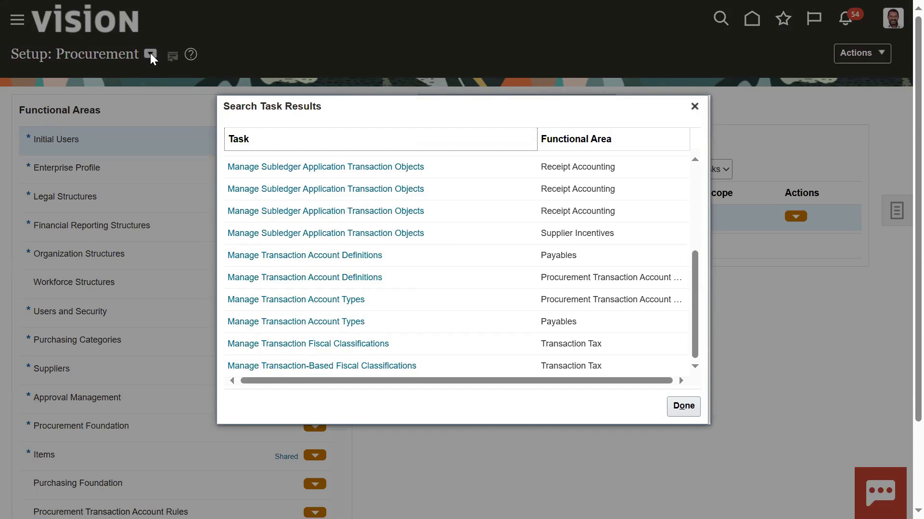
left_click(694, 107)
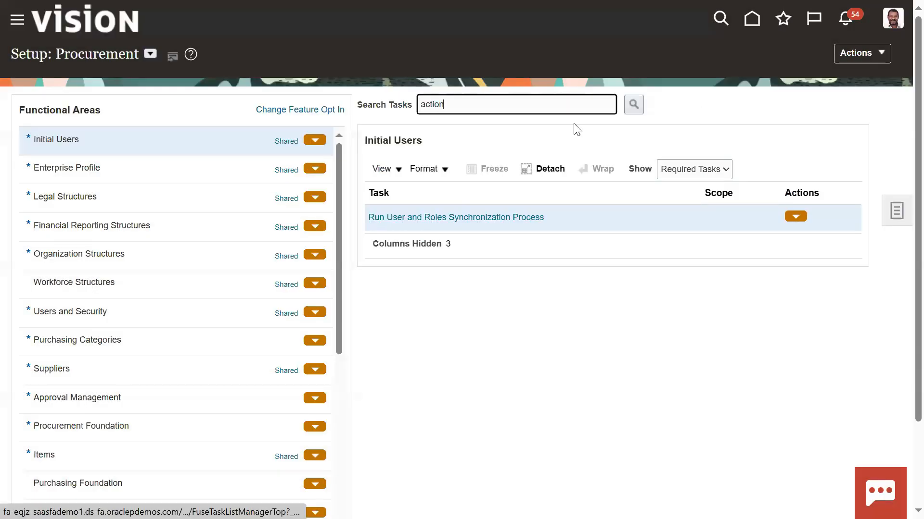
Switch the setup offering to Compensation Management
left_click(152, 57)
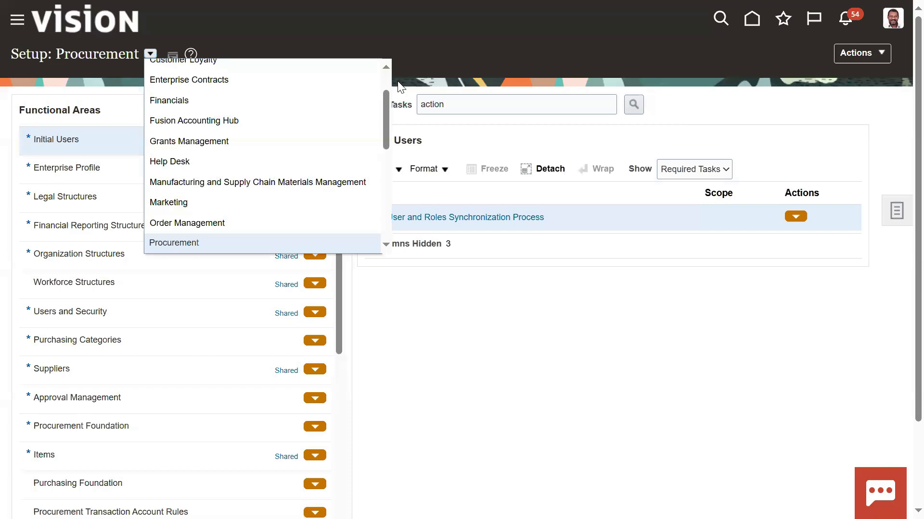
scroll(386, 84, "up", 2)
left_click(315, 68)
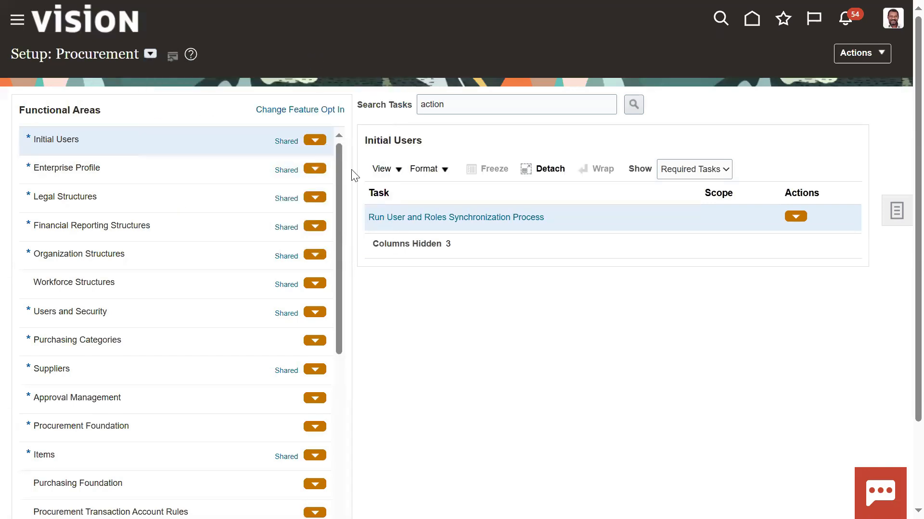
Search the Compensation Management setup tasks for "action" and open Manage Actions for the Base Pay functional area
left_click(481, 101)
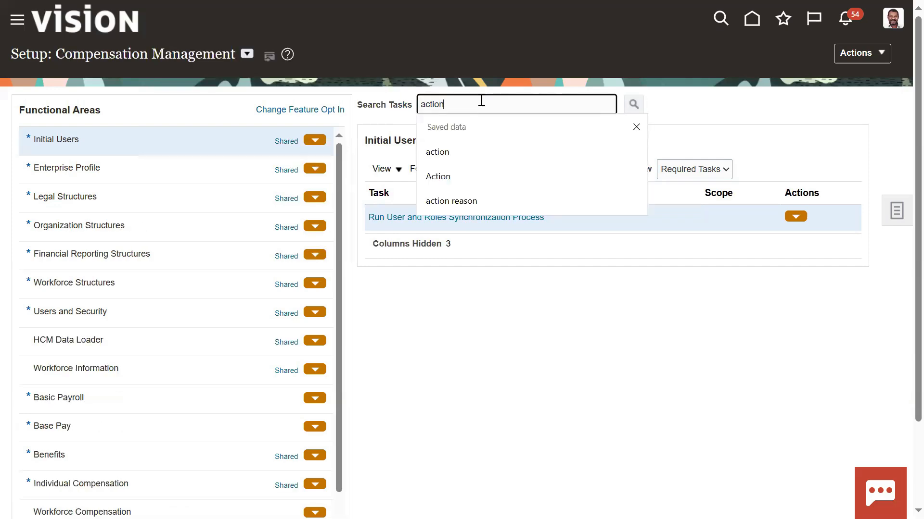
type("action")
key("Return")
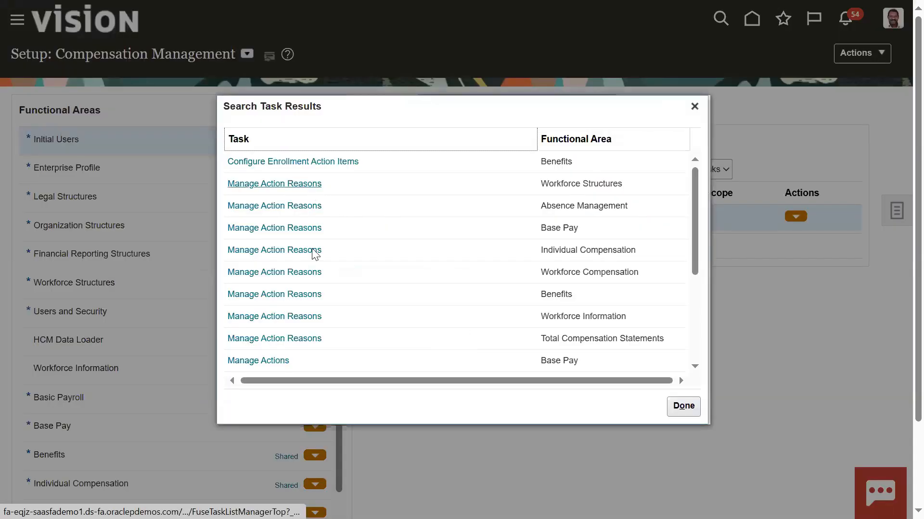
left_click(275, 361)
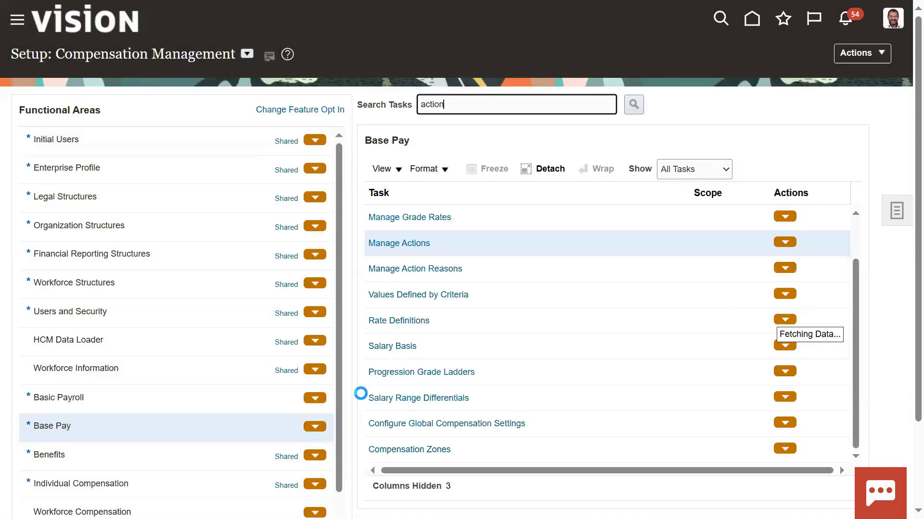
left_click(415, 245)
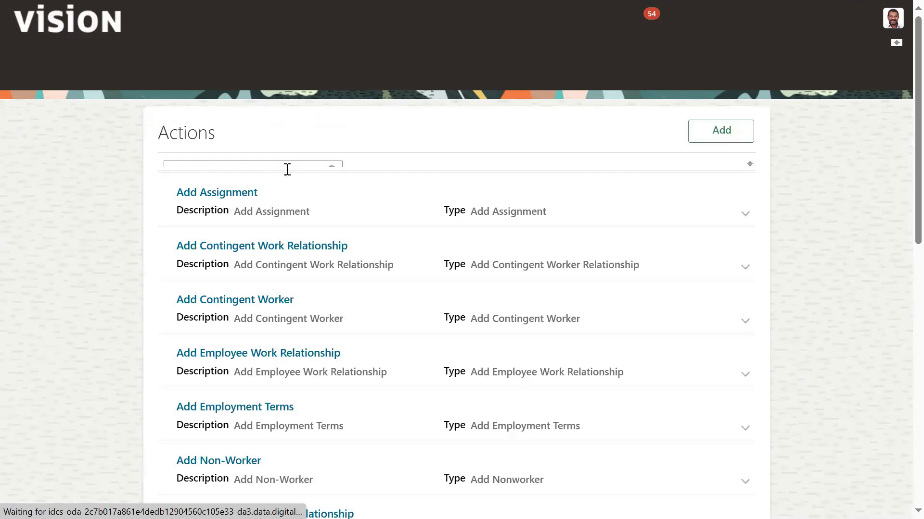
Search the configured actions for "Reverse" and open the Reverse Termination action
left_click(287, 170)
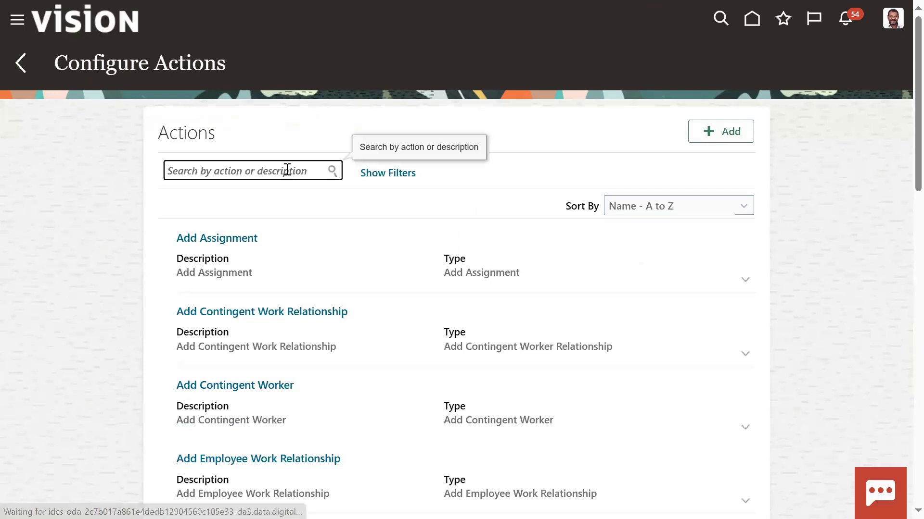
type("Reverse")
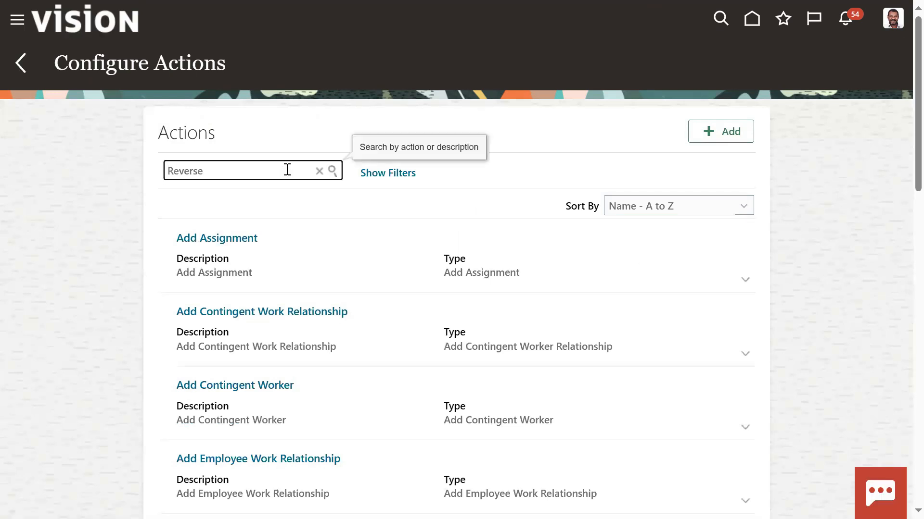
key("Return")
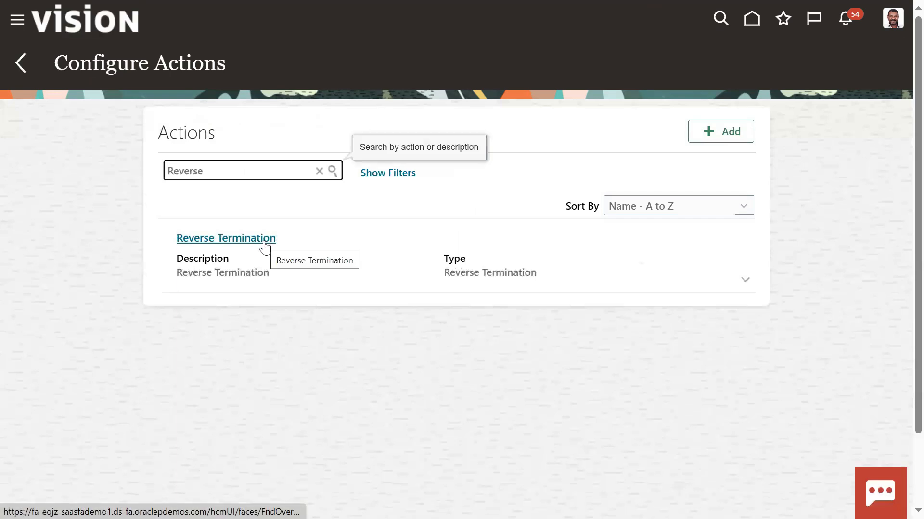
left_click(263, 239)
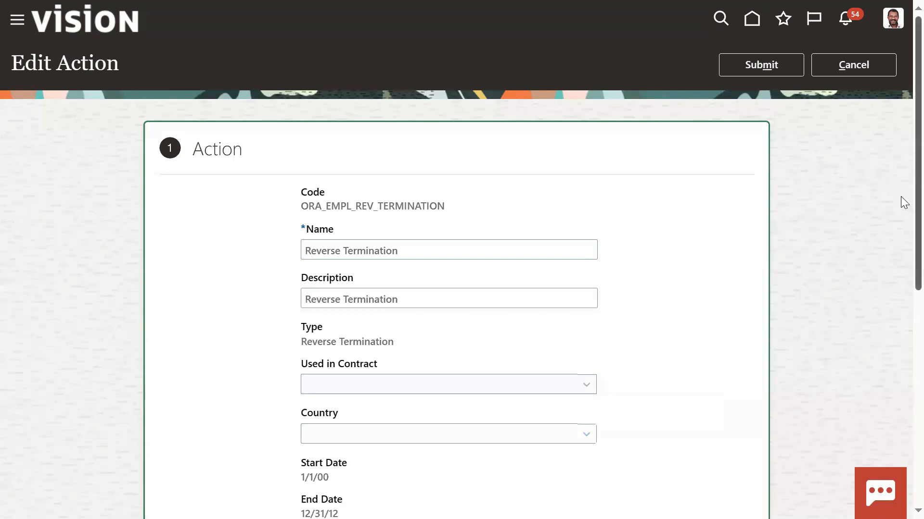
Review the Reverse Termination action's settings and associated action reasons, and leave without saving changes
scroll(904, 324, "down", 2)
scroll(901, 318, "down", 7)
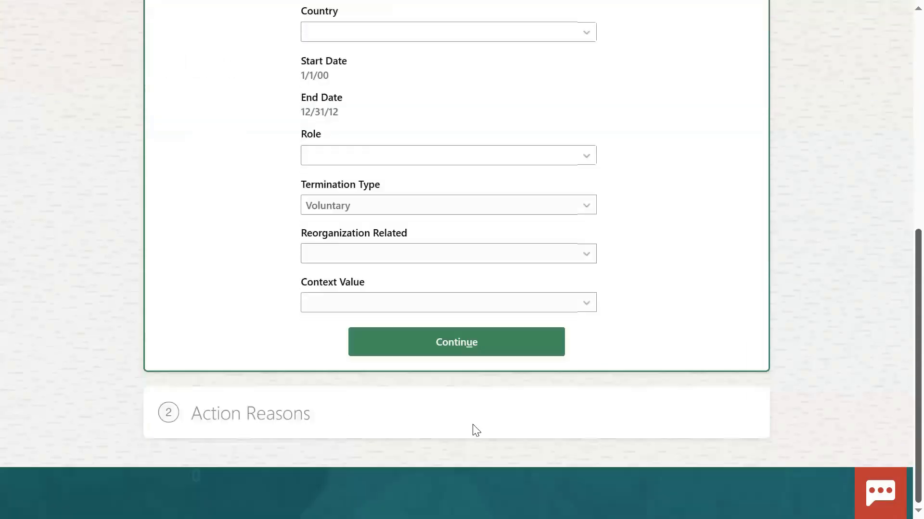
left_click(539, 342)
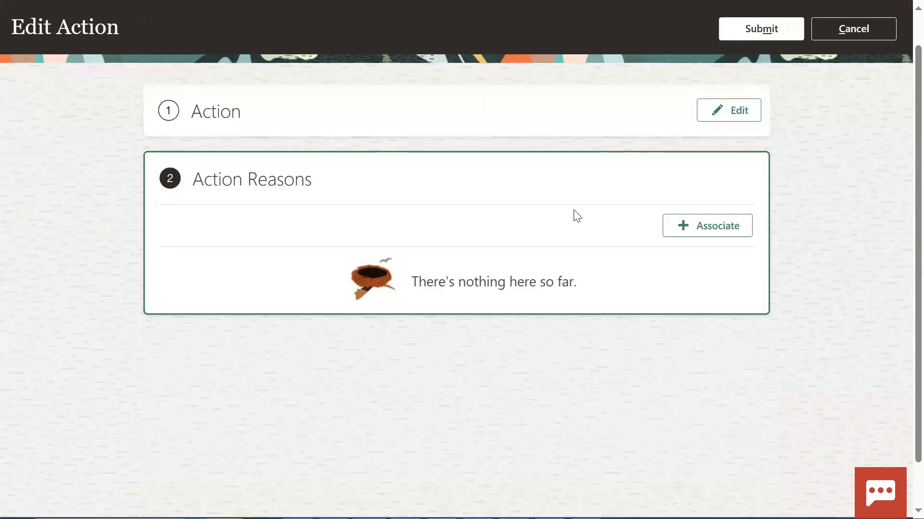
left_click(846, 26)
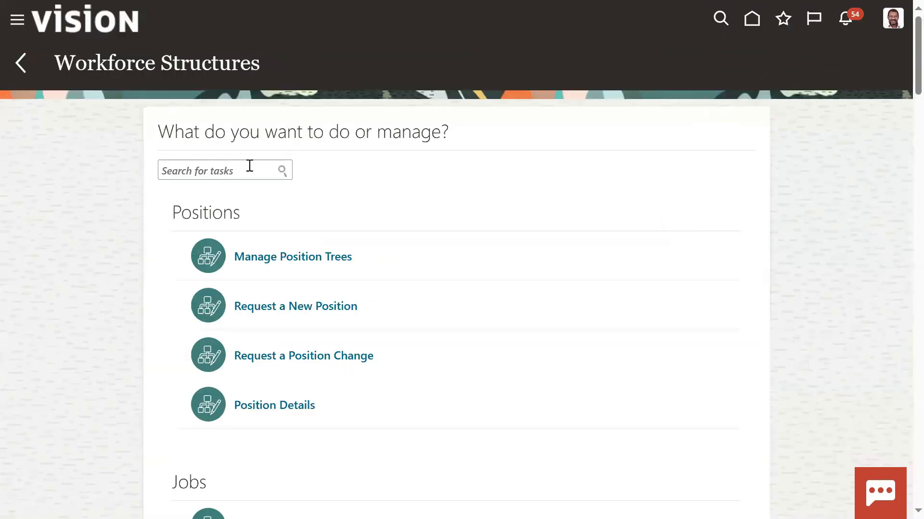
Search the Workforce Structures tasks for "Action" and open Action Reasons
left_click(250, 166)
type("Action\\")
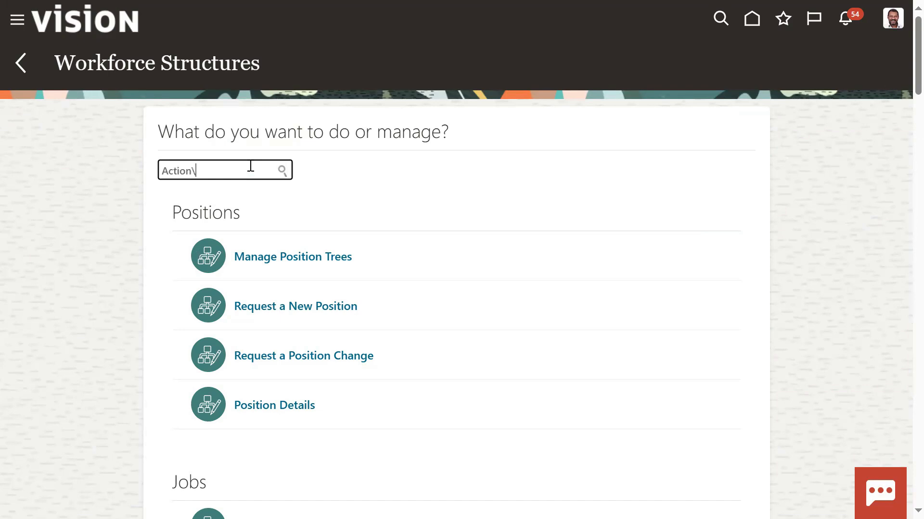
key("BackSpace")
key("Return")
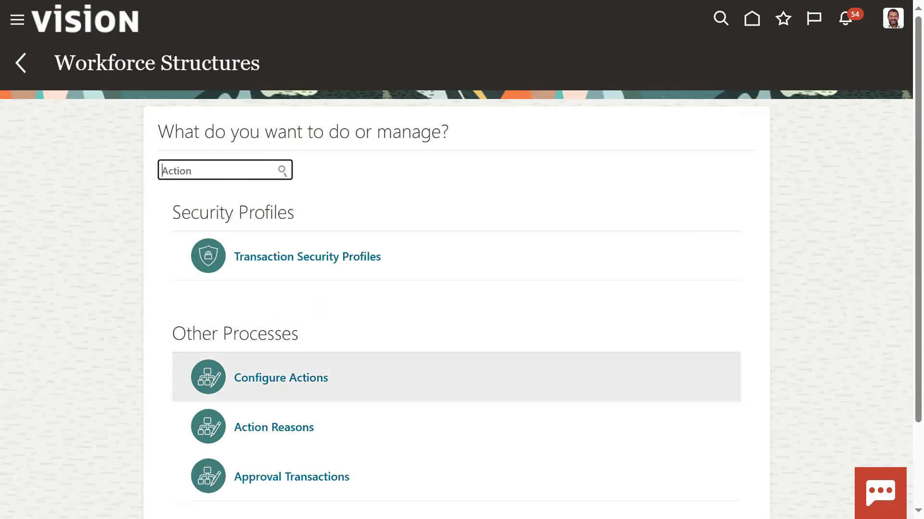
left_click(298, 436)
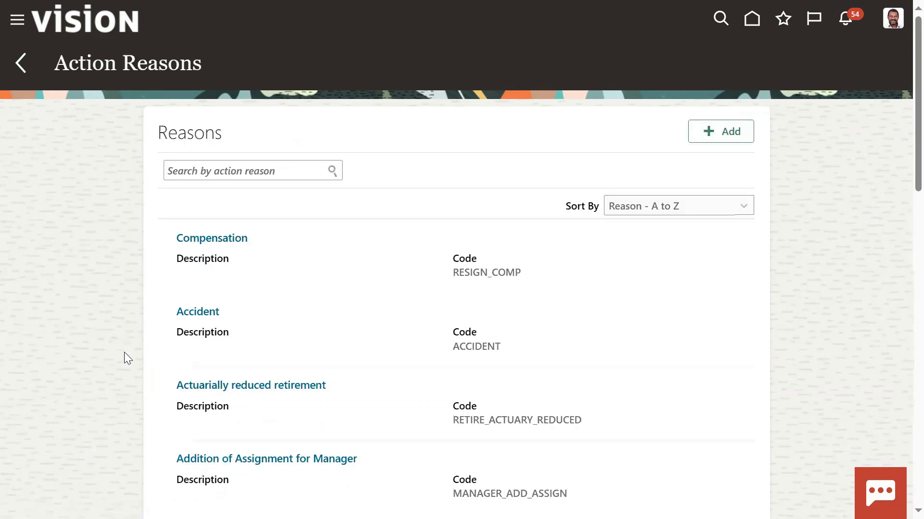
Start adding a new action reason and enter Onsite Assignment as its code
left_click(700, 129)
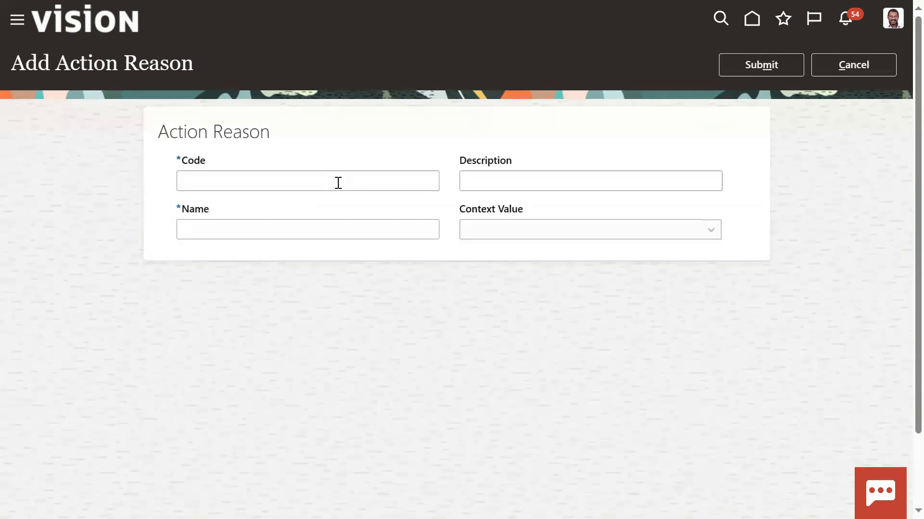
left_click(338, 182)
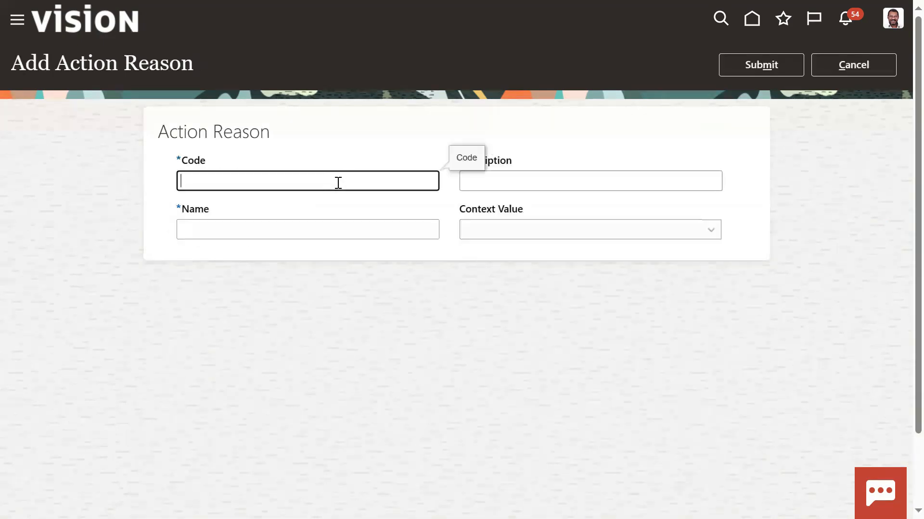
type("Project")
key("ctrl+a")
type("Onsite Assignment")
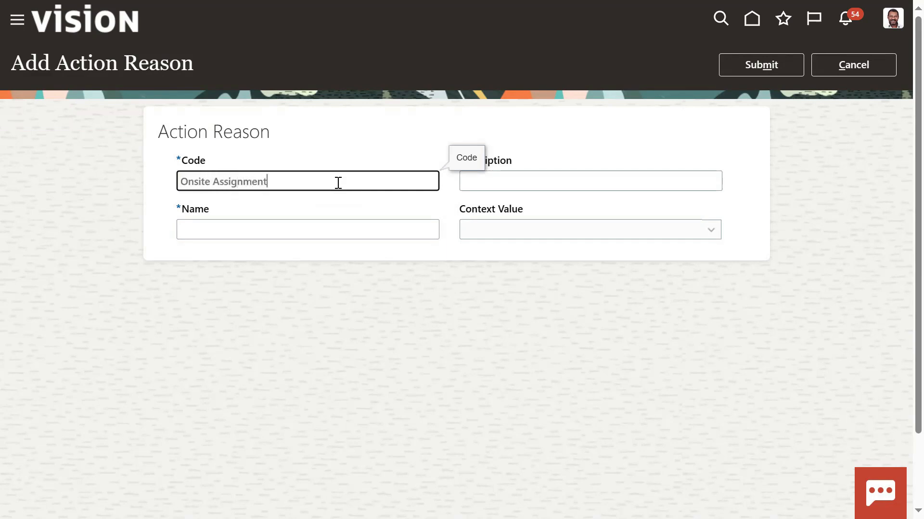
key("Tab")
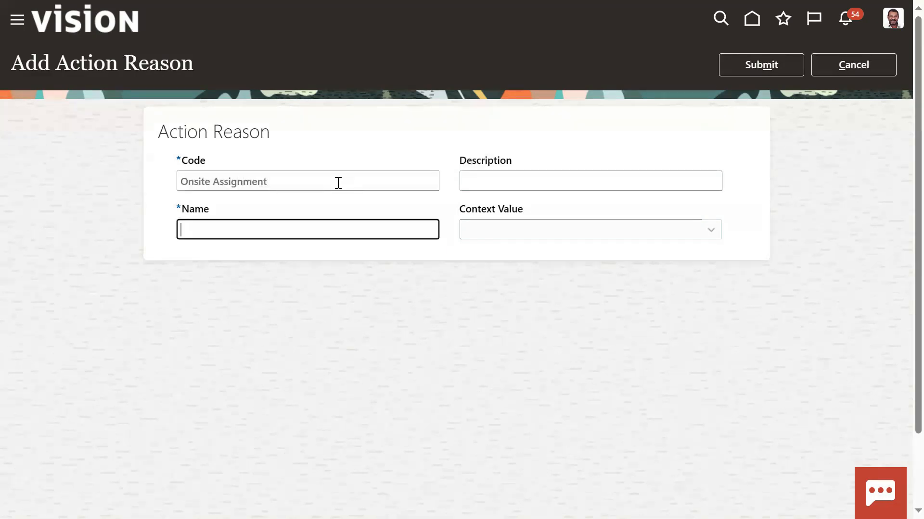
Reuse the code text Onsite Assignment as the reason's name and description, and submit the new reason
key("shift+Tab")
key("ctrl+c")
key("Tab")
key("ctrl+v")
key("Tab")
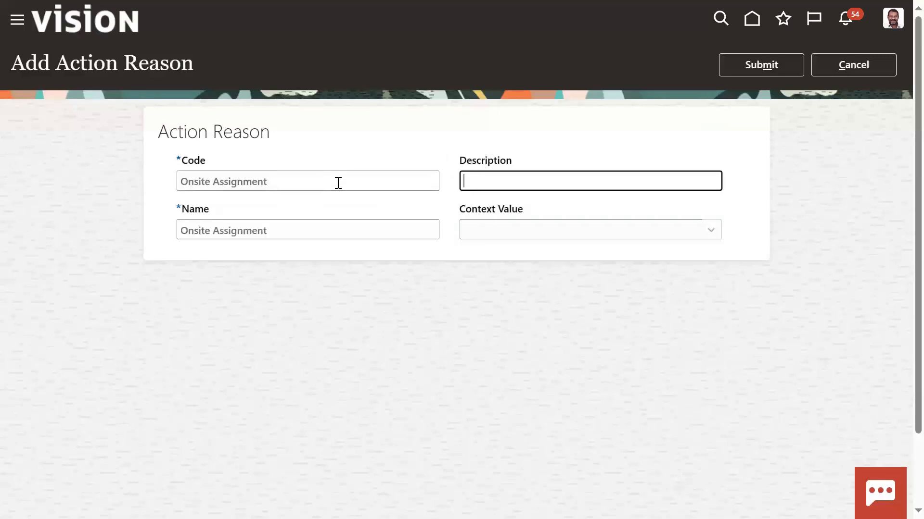
key("ctrl+v")
left_click(768, 70)
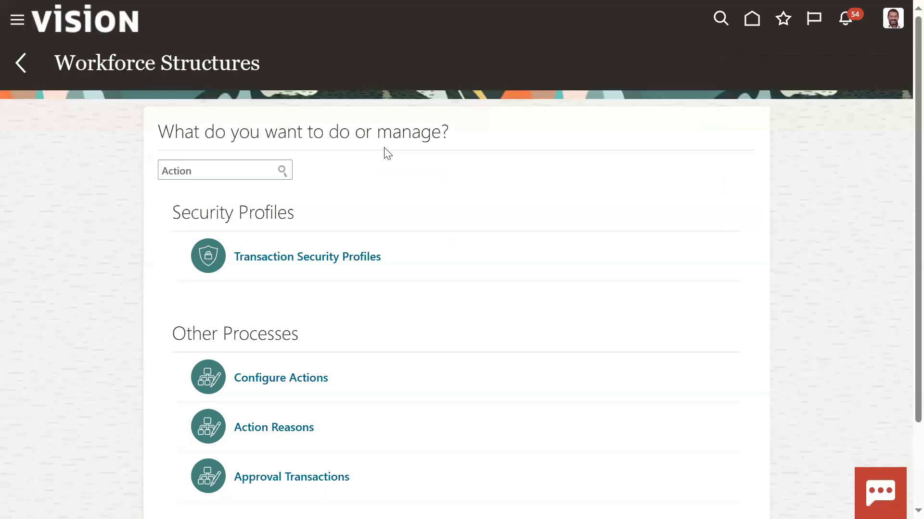
Reopen Action Reasons and start another new reason with the code RELOCATION_ACCEPT
left_click(253, 171)
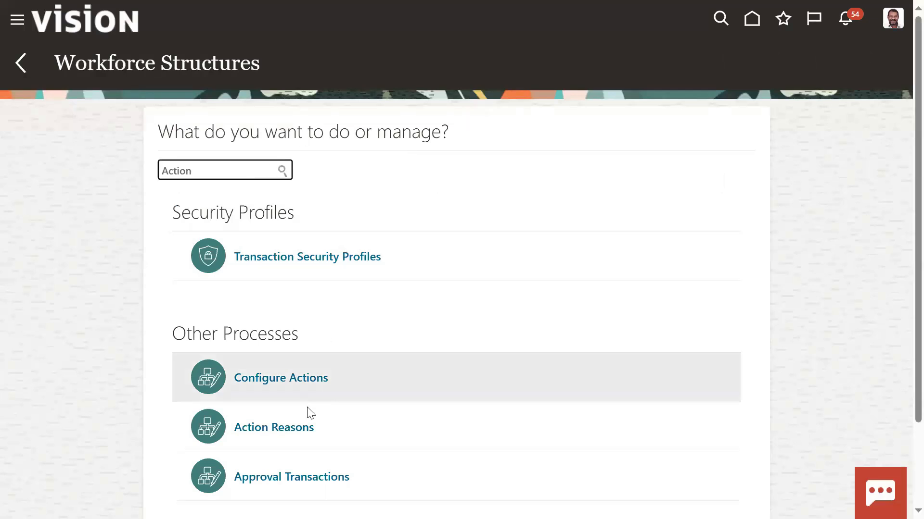
left_click(290, 431)
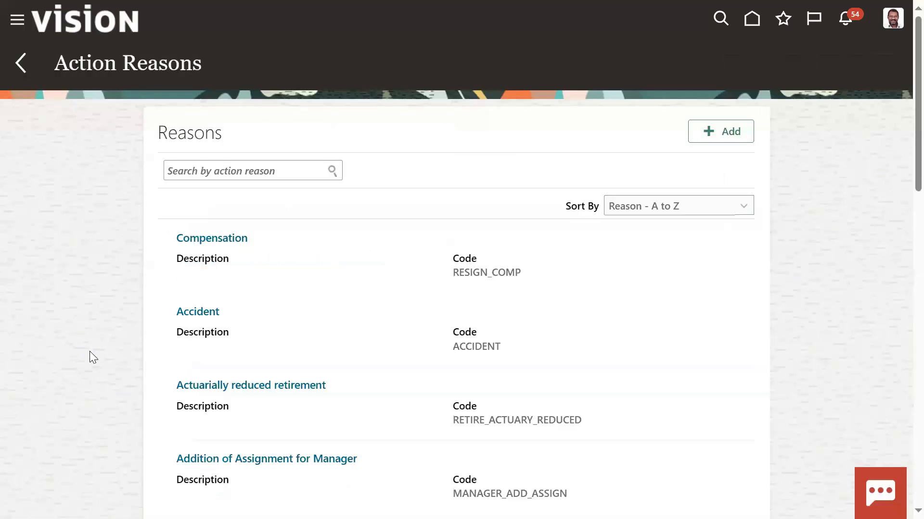
left_click(255, 169)
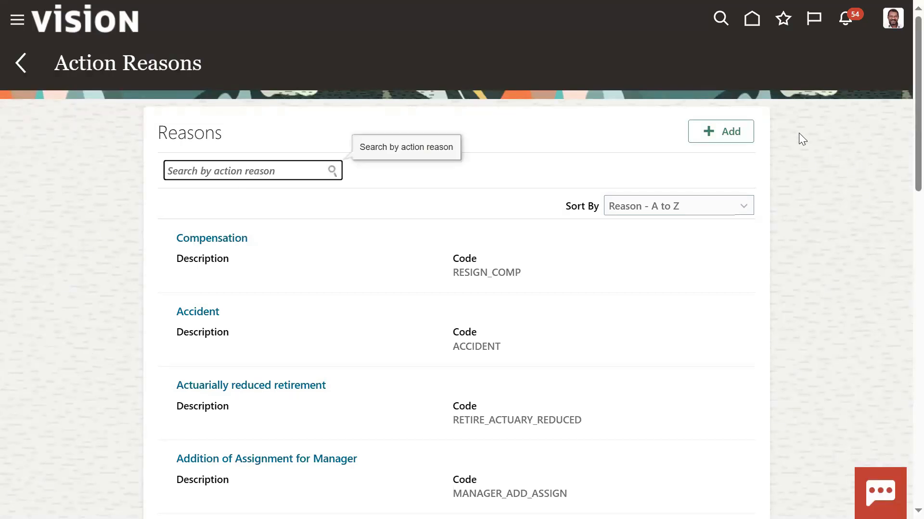
left_click(734, 133)
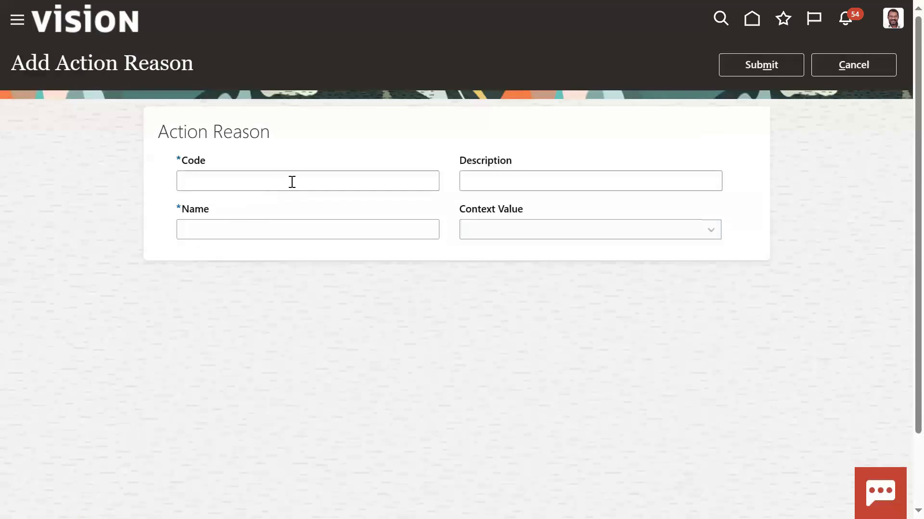
left_click(292, 182)
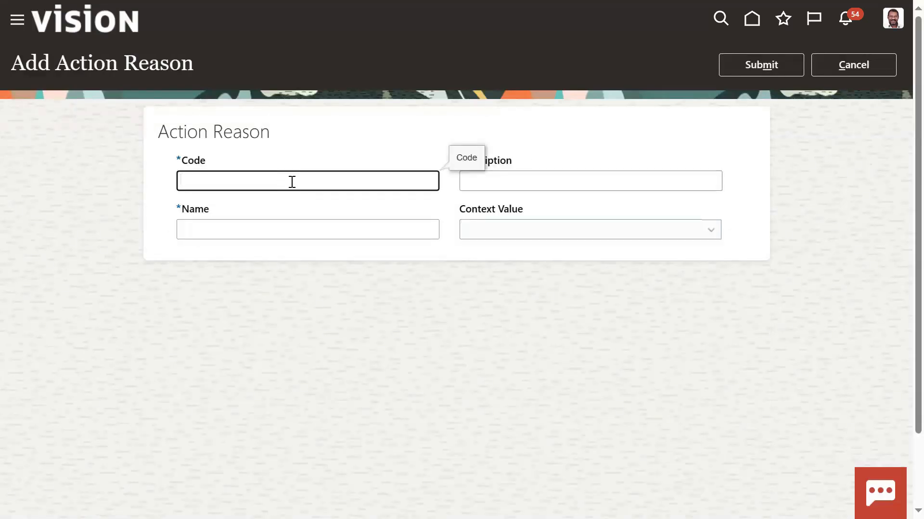
type("RELOCATION_ACCE")
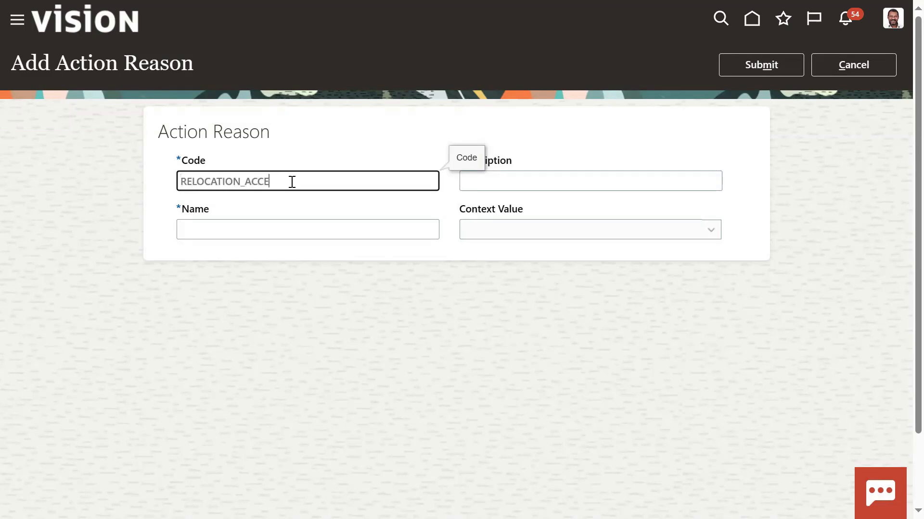
type("PT")
Name the new action reason "Relocation permitted"
key("Tab")
type("Reloicat")
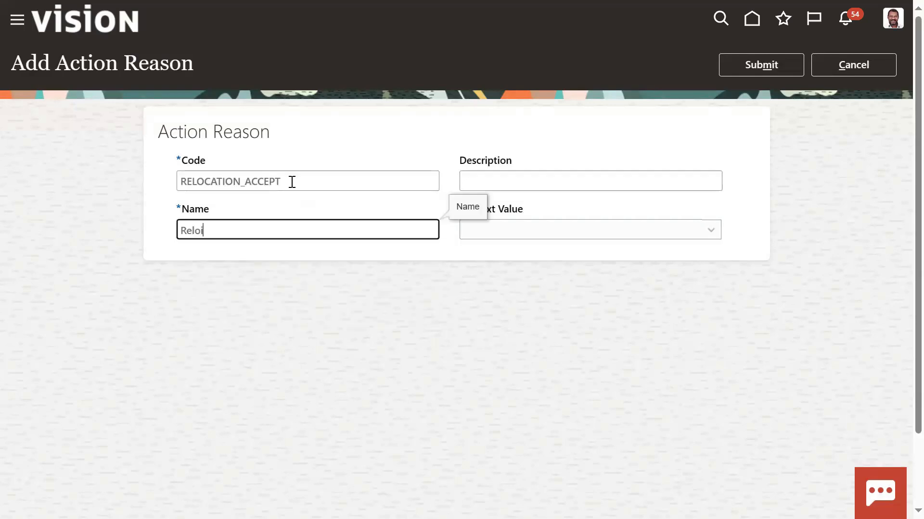
key("BackSpace")
key("BackSpace")
key("BackSpace")
key("BackSpace")
type("cation permitted")
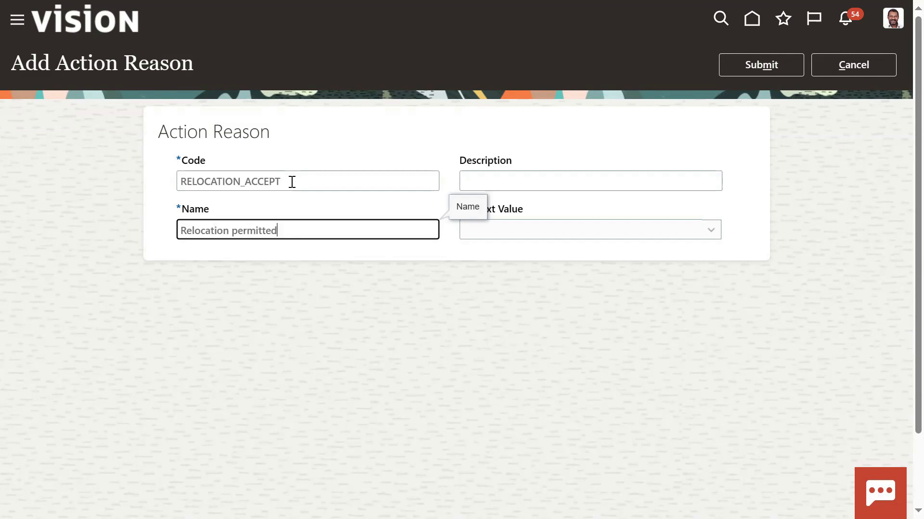
Copy the name "Relocation permitted" into the description and submit the new action reason
key("ctrl+a")
key("ctrl+c")
key("Tab")
key("ctrl+v")
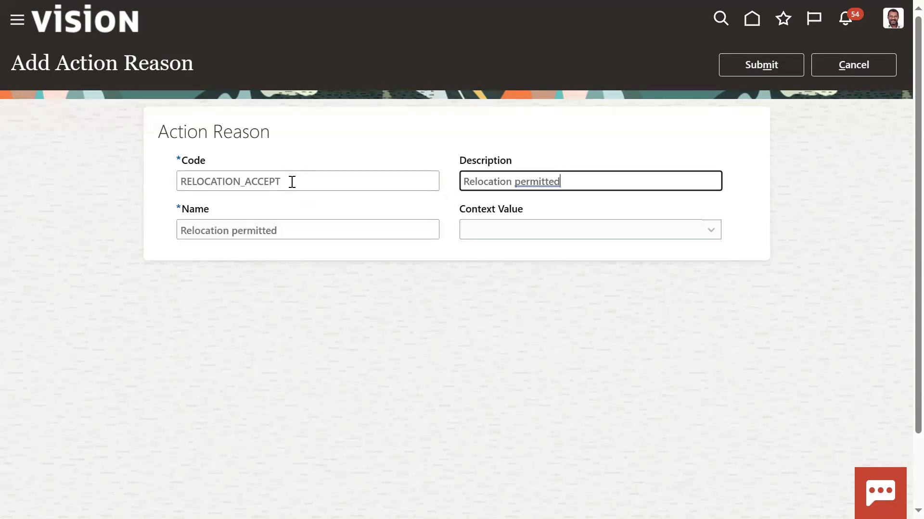
left_click(544, 179)
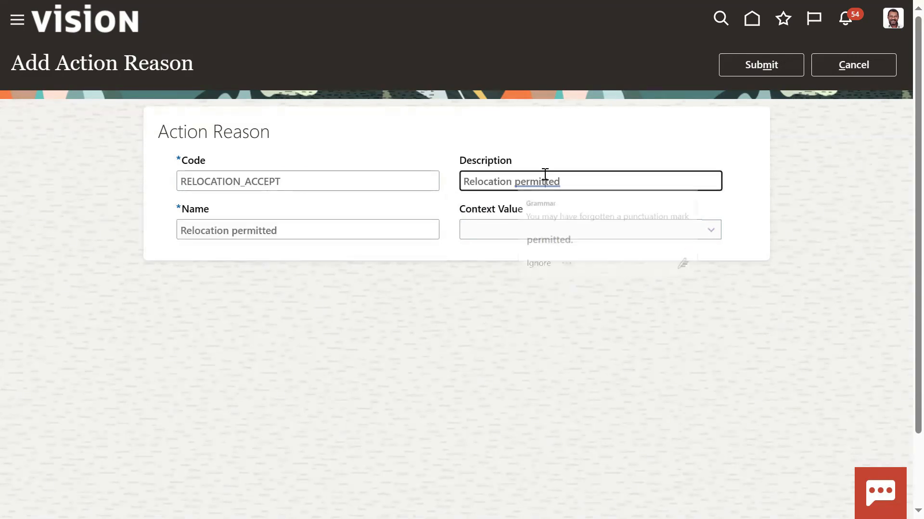
right_click(545, 182)
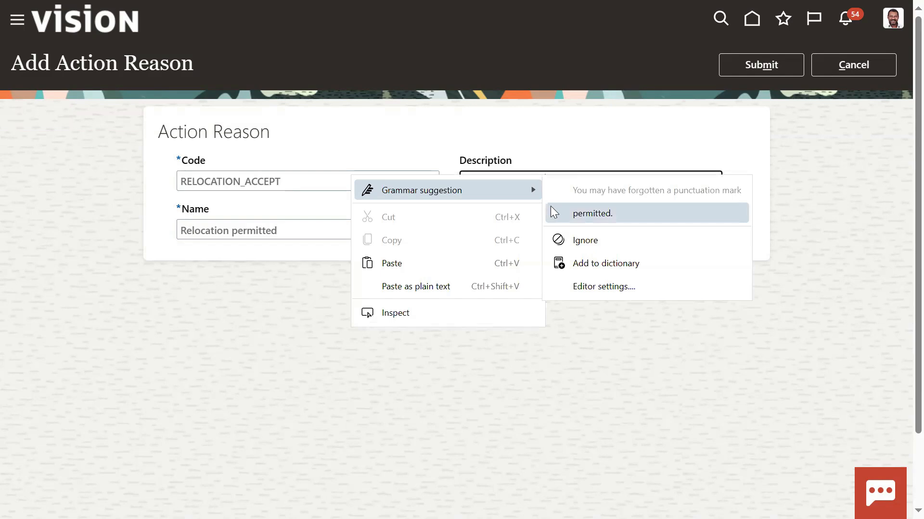
left_click(608, 120)
left_click(759, 61)
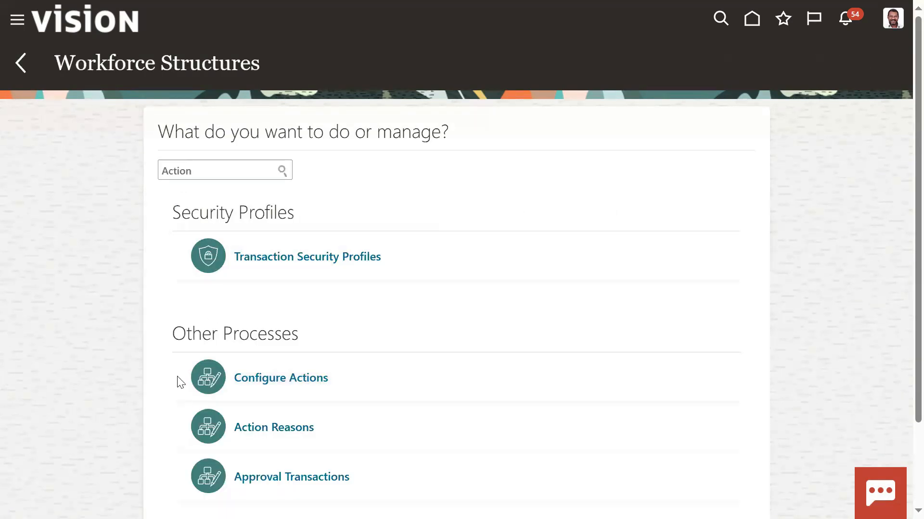
In Configure Actions, search for "Rever", open the Reverse Termination action and continue to its action reasons
left_click(313, 378)
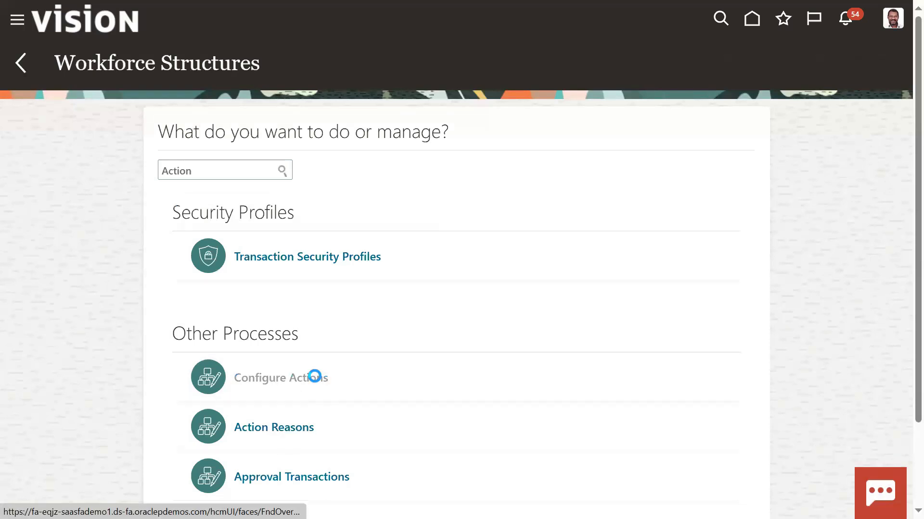
left_click(252, 171)
type("Rever")
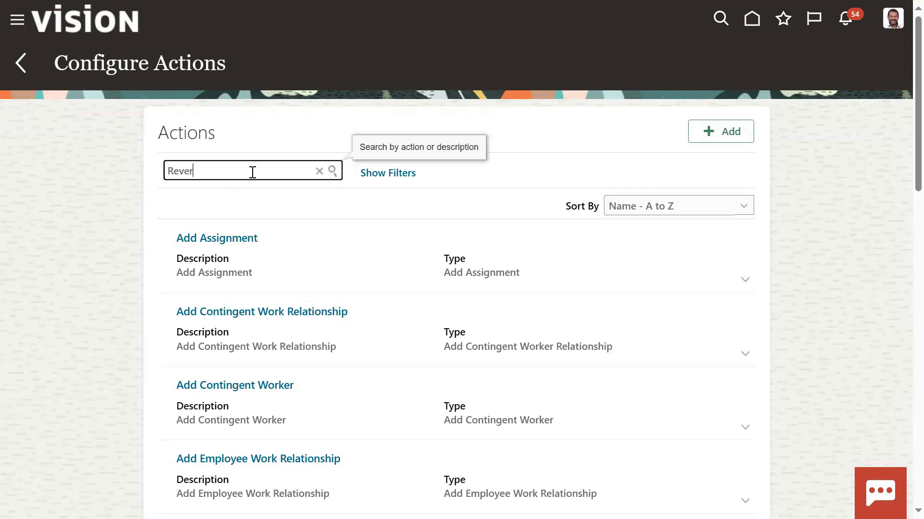
left_click(262, 239)
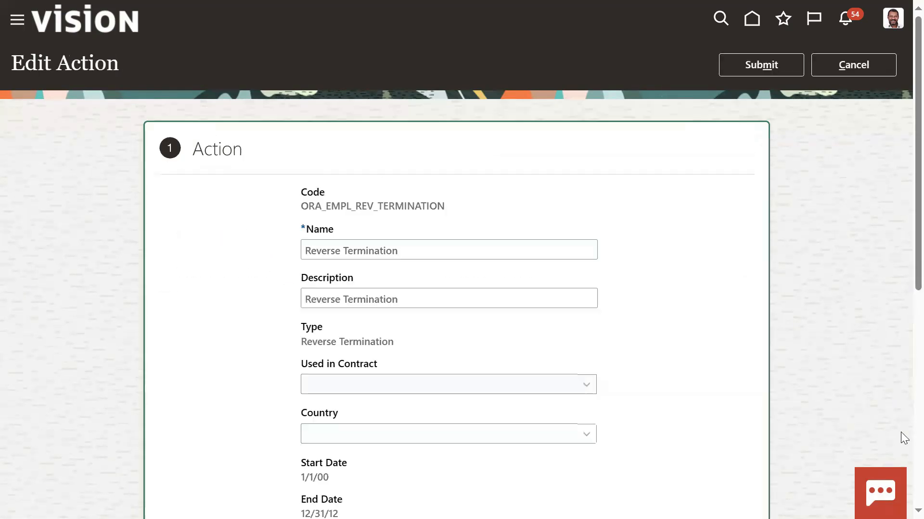
scroll(900, 432, "down", 8)
left_click(546, 344)
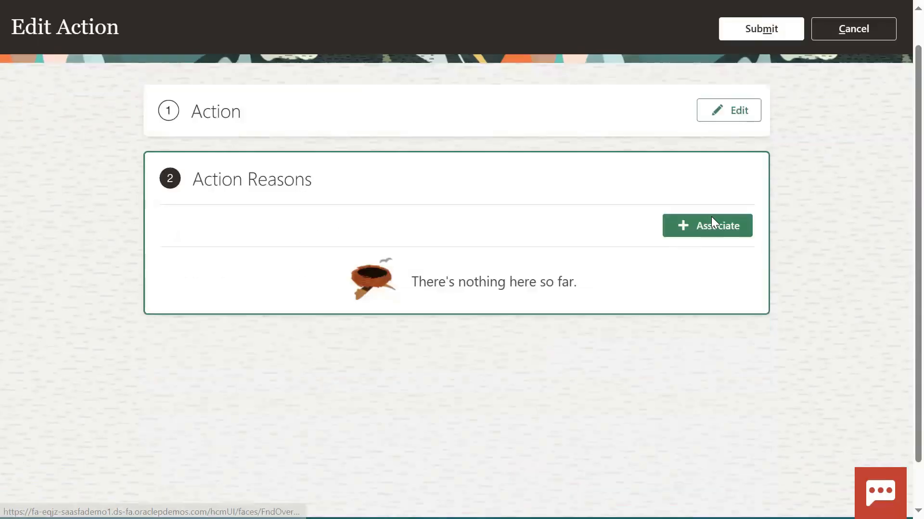
Associate the Onsite Assignment reason with the Reverse Termination action, using the start date 12/18/23
left_click(711, 217)
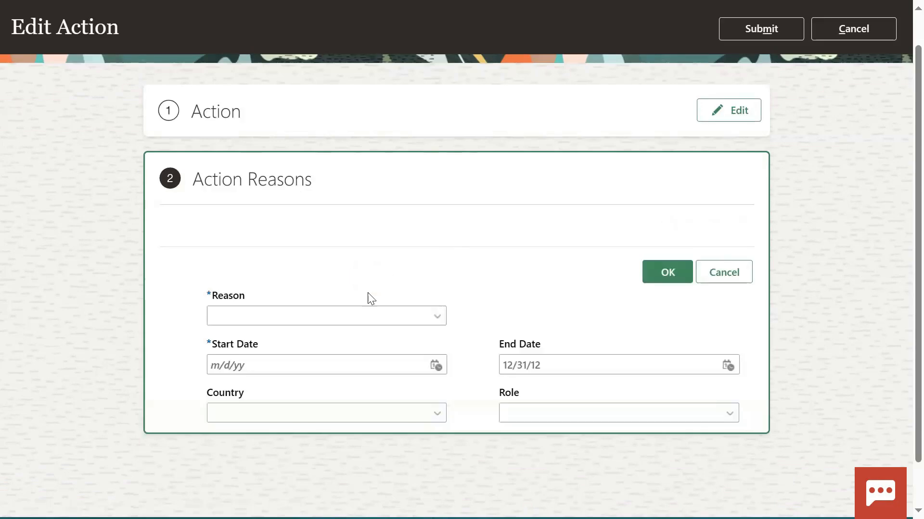
left_click(309, 320)
type("Onsi")
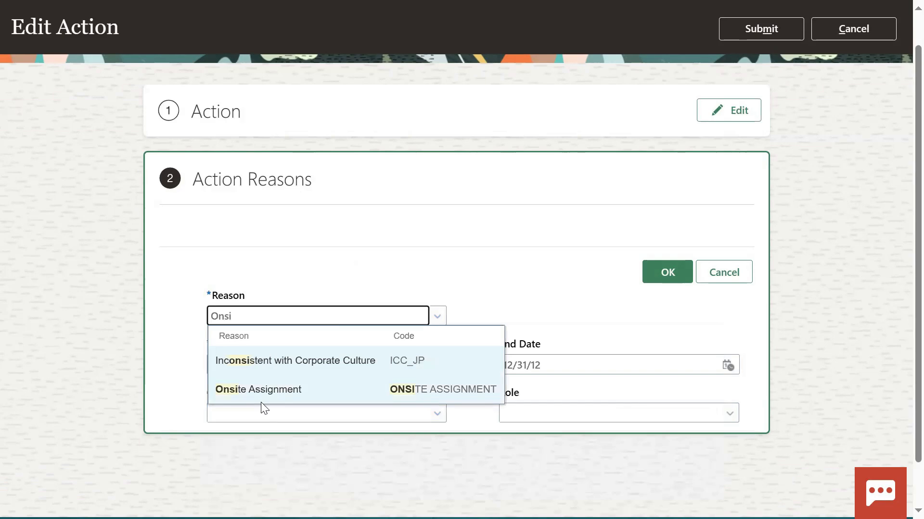
left_click(280, 392)
left_click(436, 365)
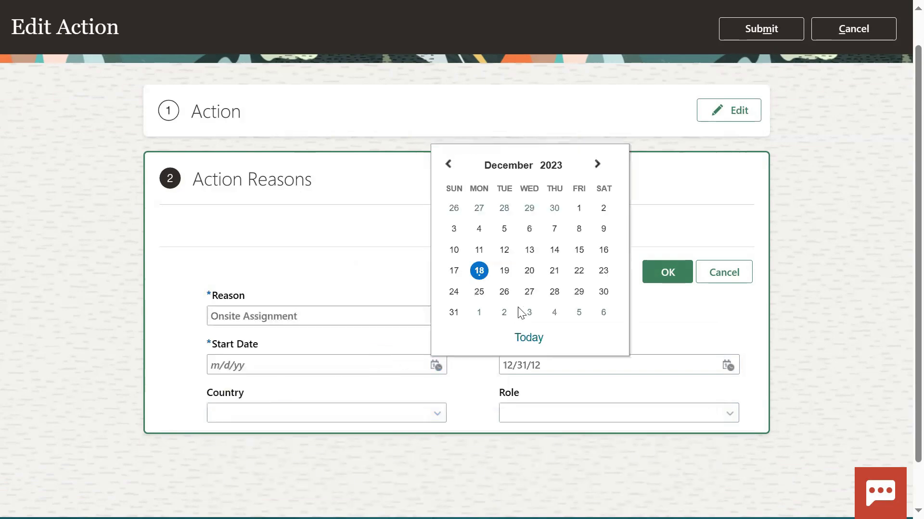
left_click(659, 272)
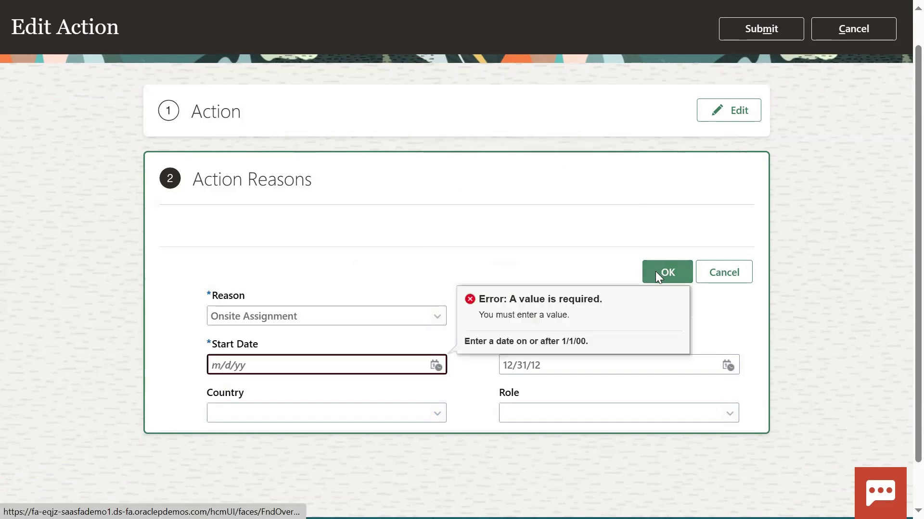
left_click(436, 366)
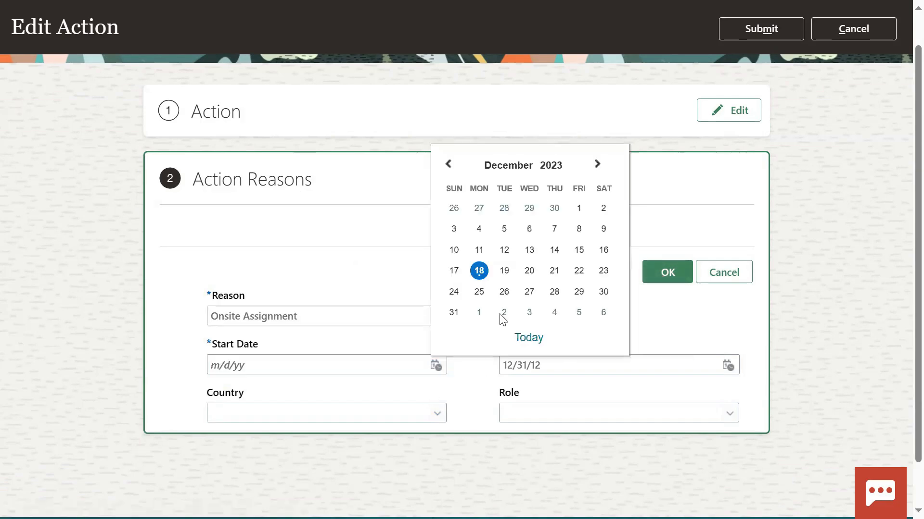
left_click(478, 271)
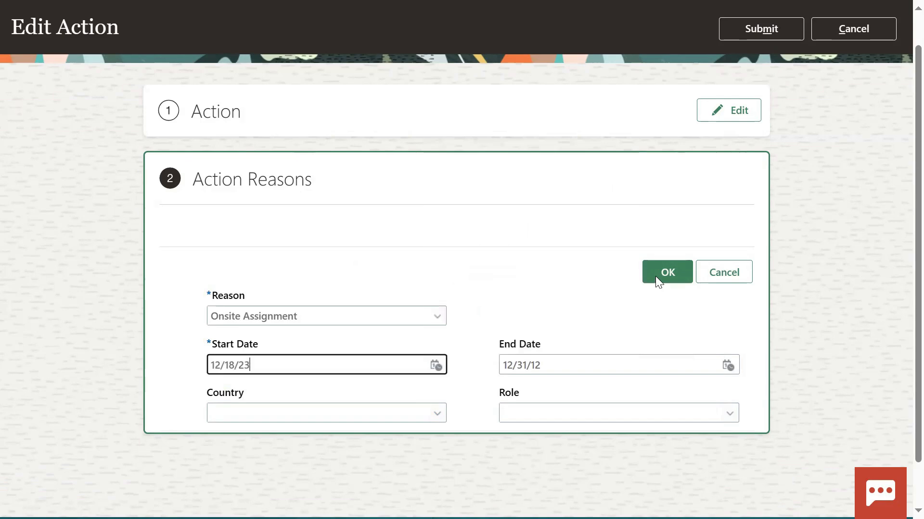
left_click(662, 273)
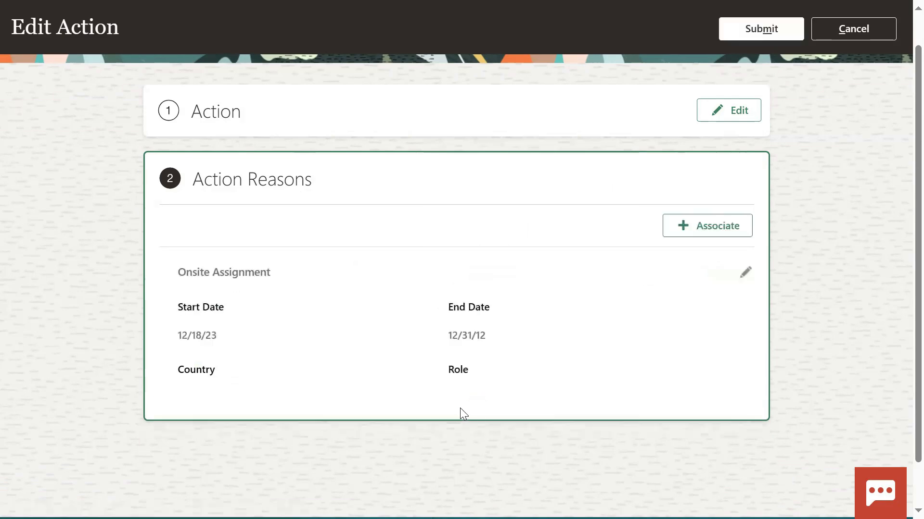
Associate the "Relocation permitted" reason with the Reverse Termination action, using the start date 12/31/23 and leaving country and role blank
left_click(712, 226)
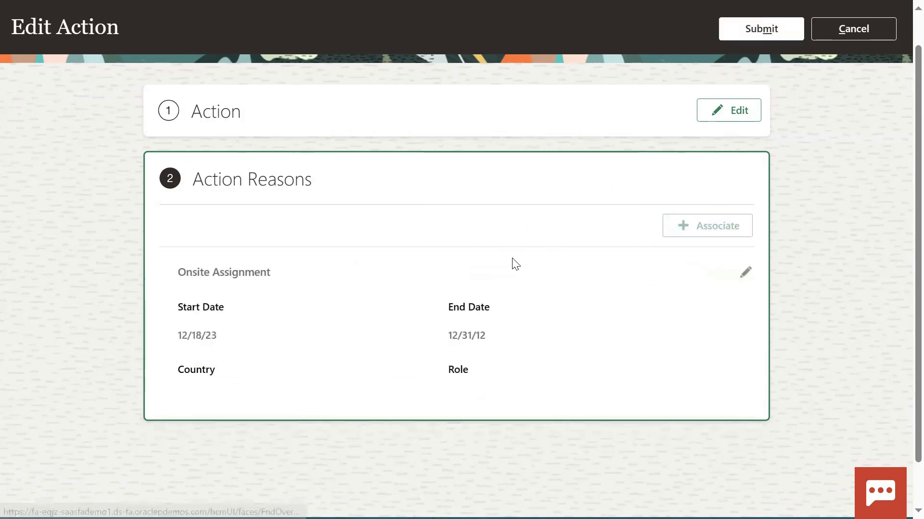
left_click(338, 317)
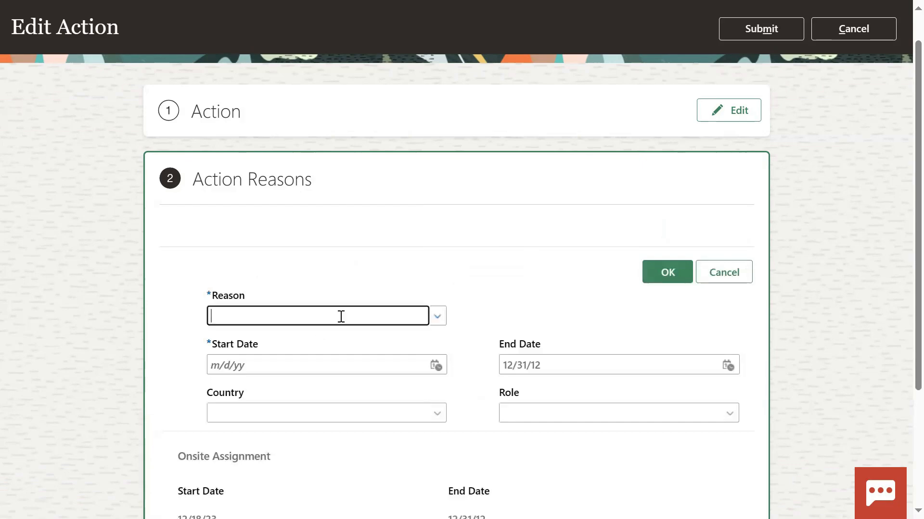
type("Relo")
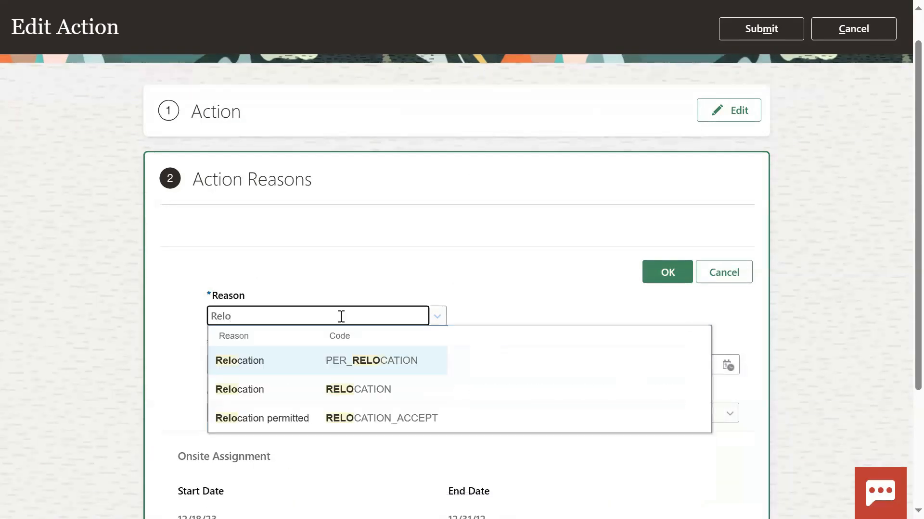
left_click(325, 418)
left_click(436, 366)
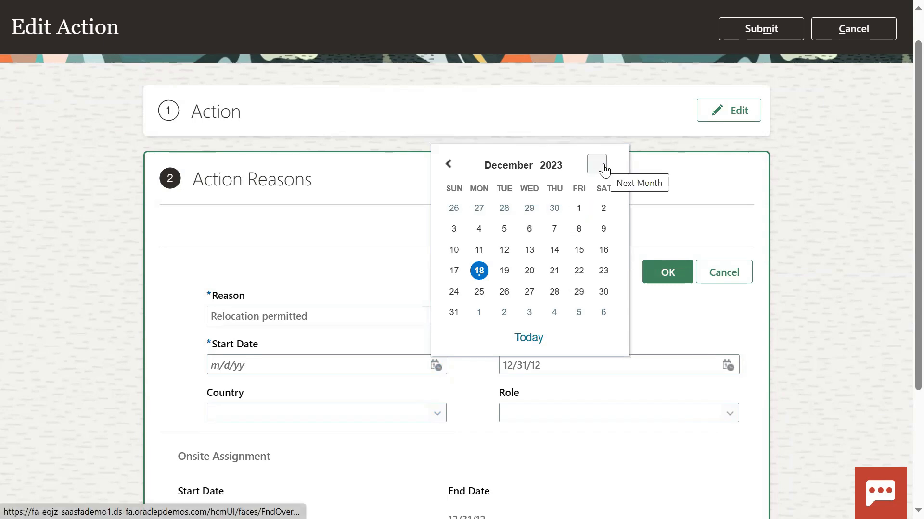
left_click(454, 313)
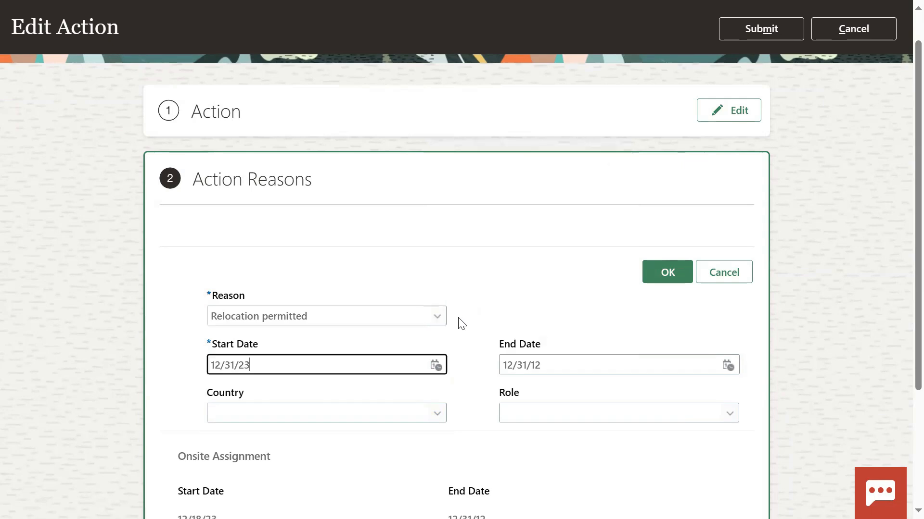
left_click(415, 414)
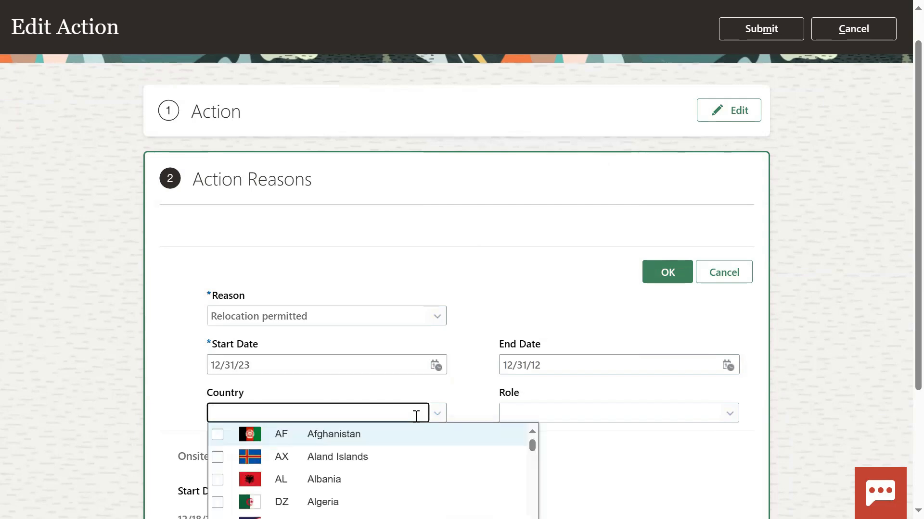
left_click(555, 266)
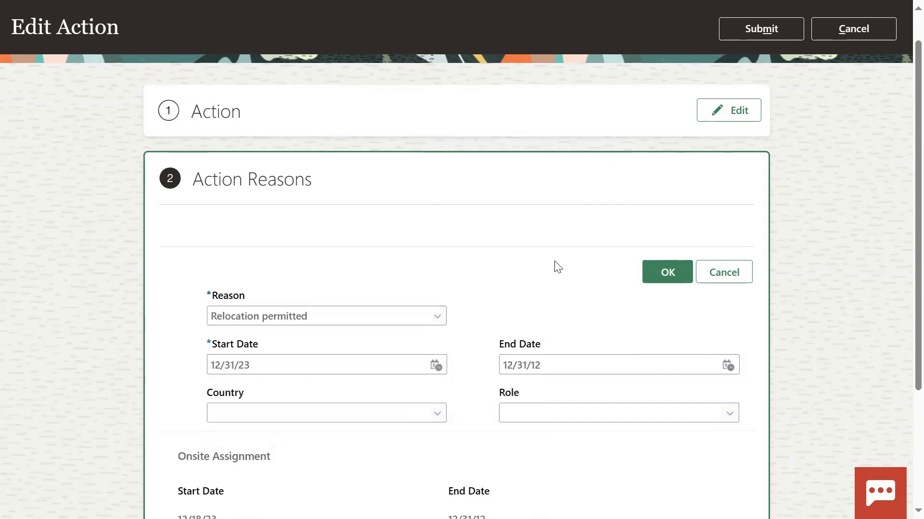
left_click(572, 410)
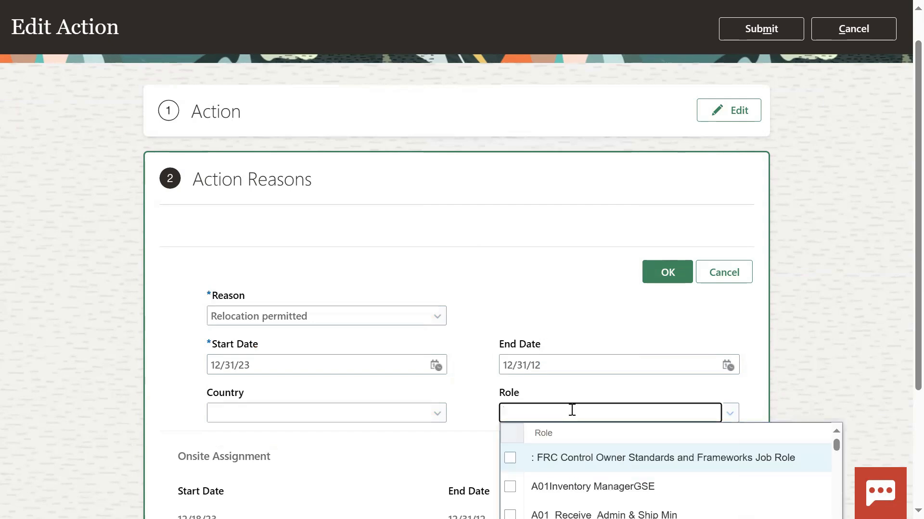
left_click(655, 207)
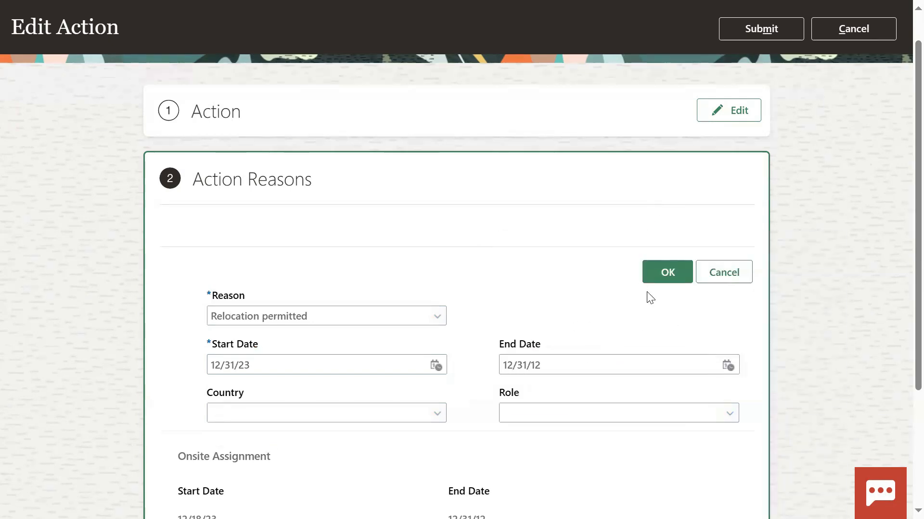
left_click(669, 274)
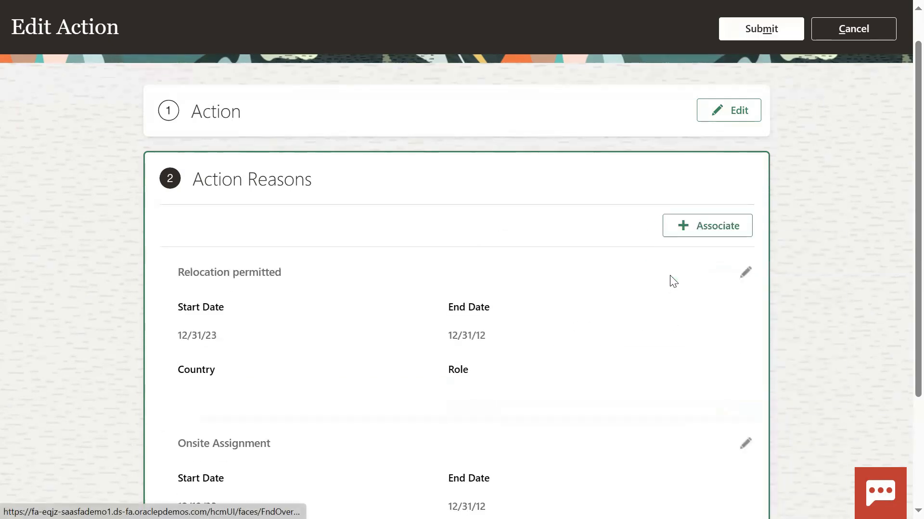
Review the associated action reasons and submit the edited Reverse Termination action
scroll(901, 231, "down", 3)
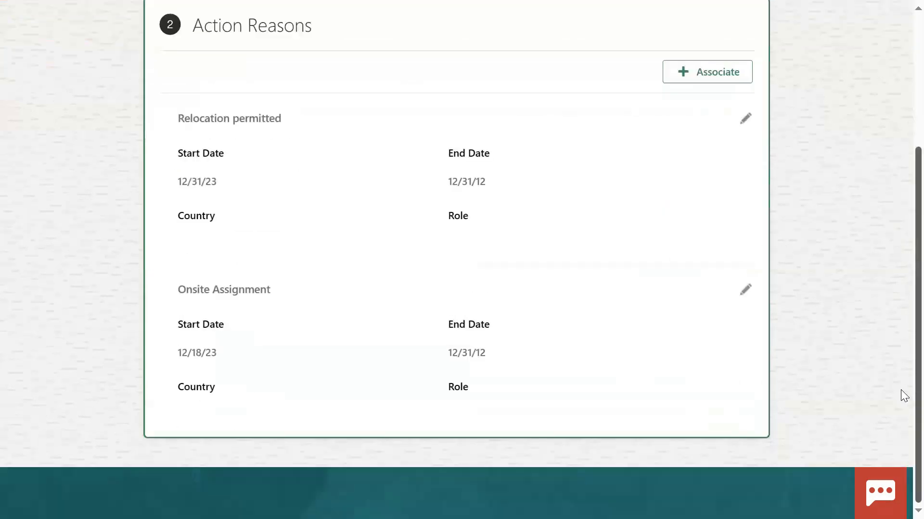
scroll(900, 240, "up", 5)
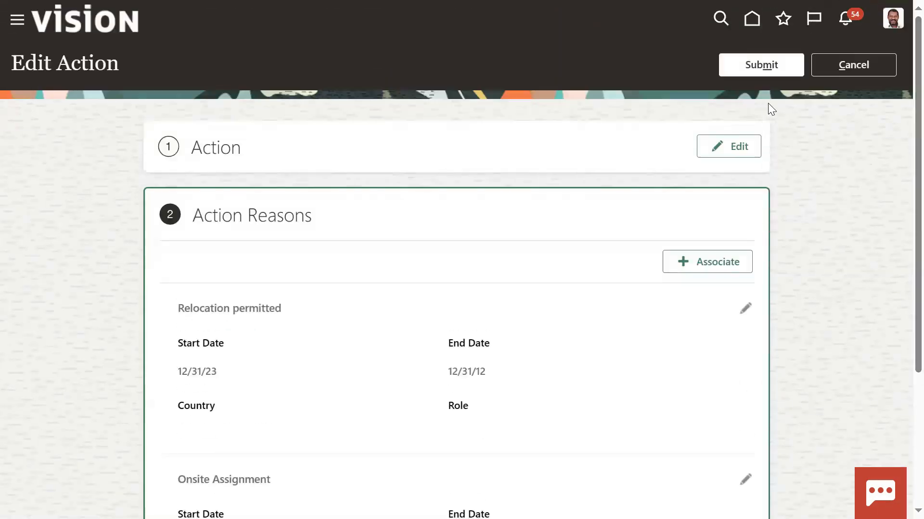
left_click(780, 75)
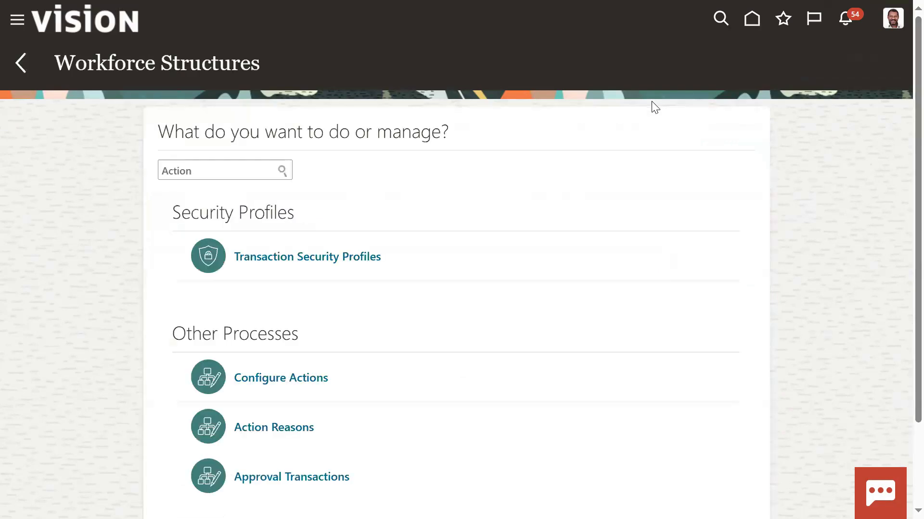
left_click(20, 25)
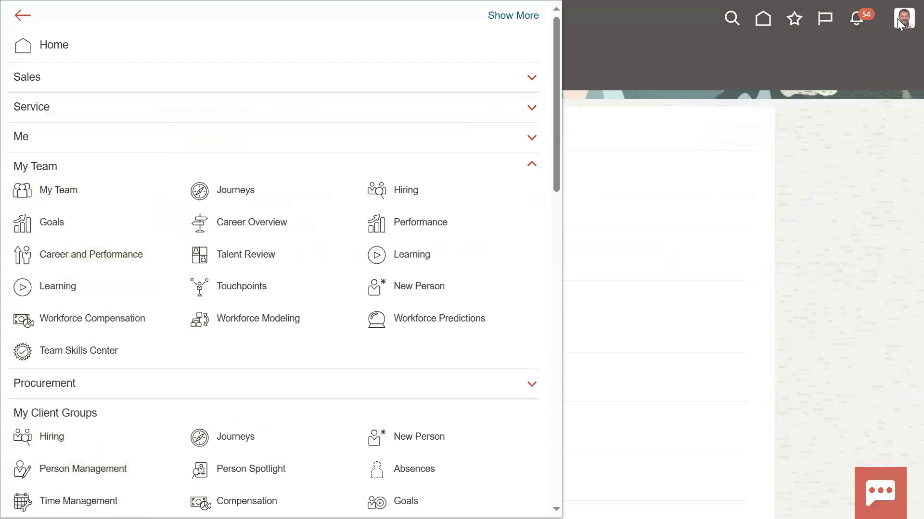
left_click(897, 20)
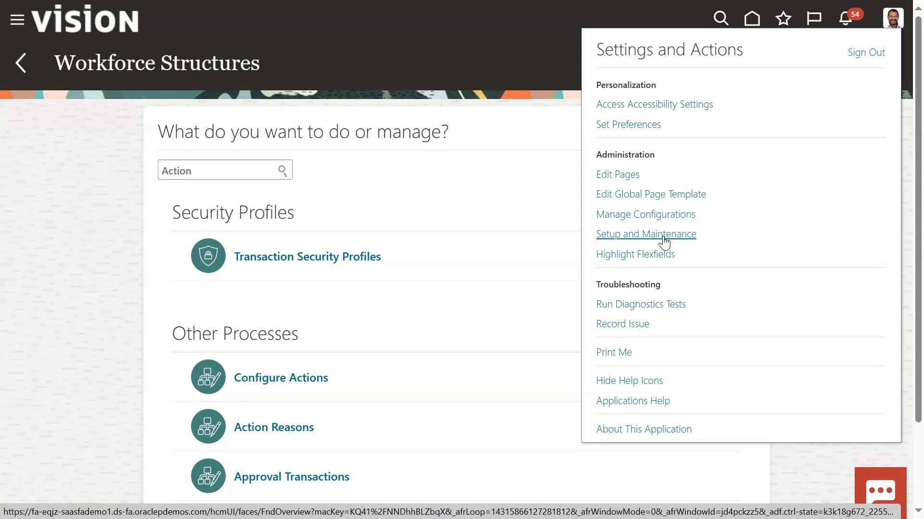
left_click(18, 24)
From My Team, open the Human Resources Administrator's employment info and view the employee's termination
left_click(17, 24)
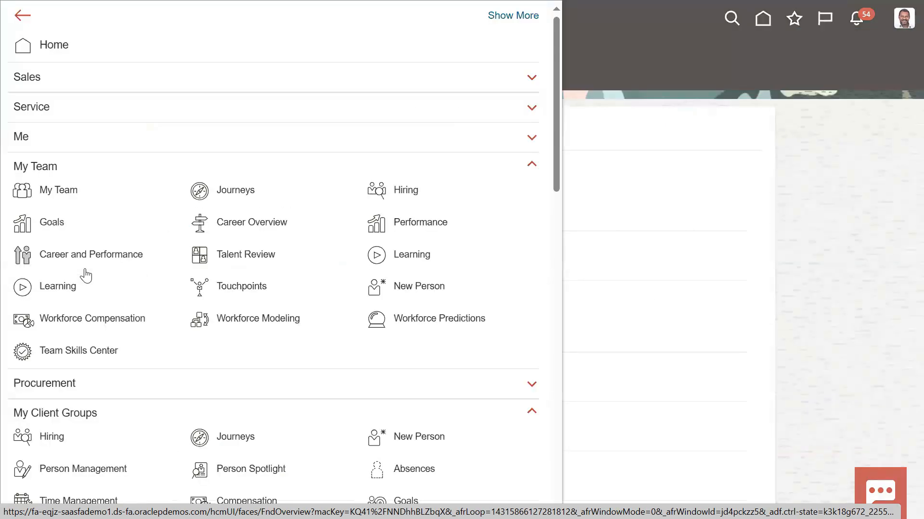
left_click(50, 193)
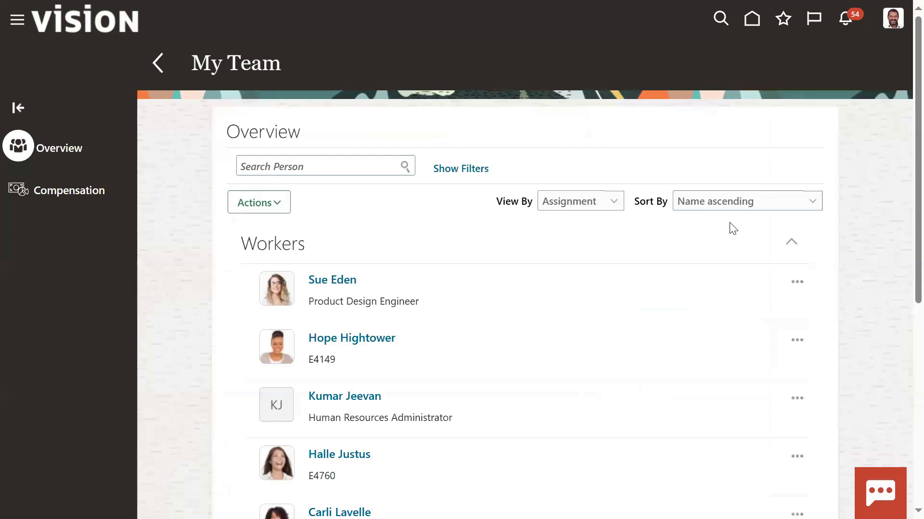
left_click(364, 399)
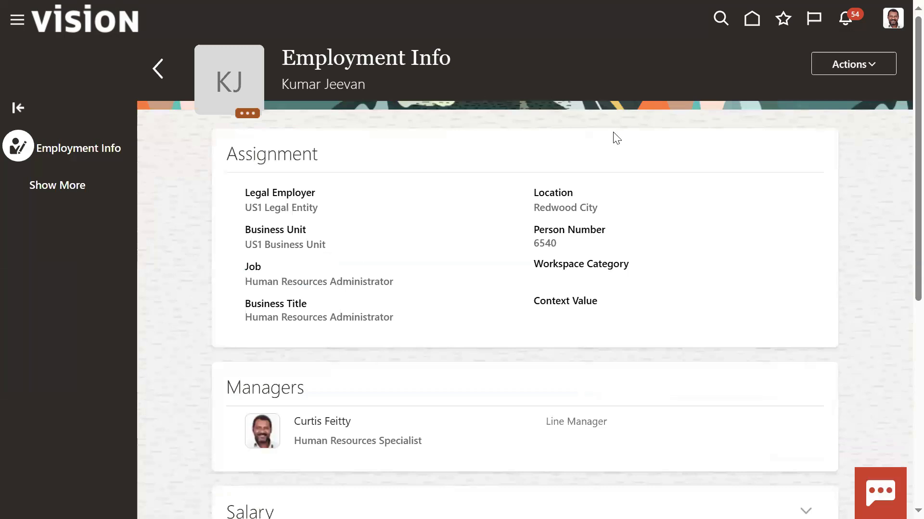
left_click(857, 54)
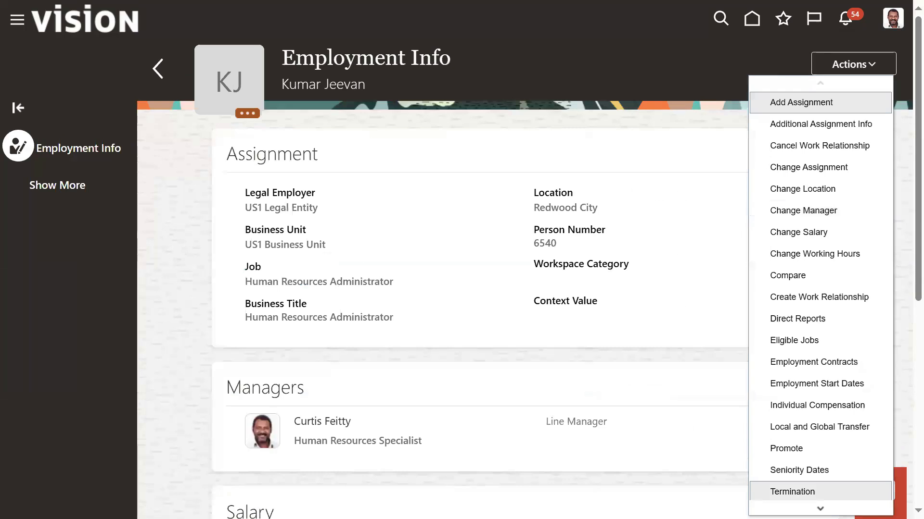
left_click(779, 494)
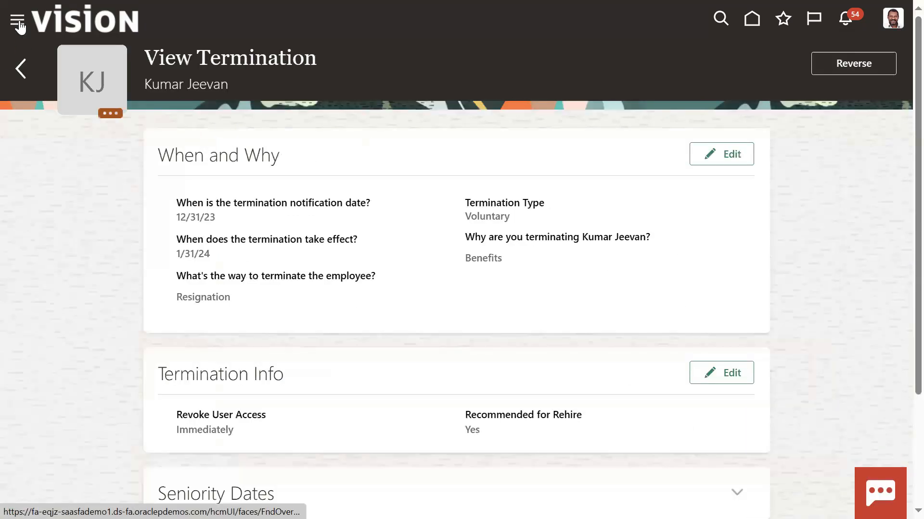
Start reversing the employee's termination and try to find a reversal reason beginning with "On"
left_click(18, 23)
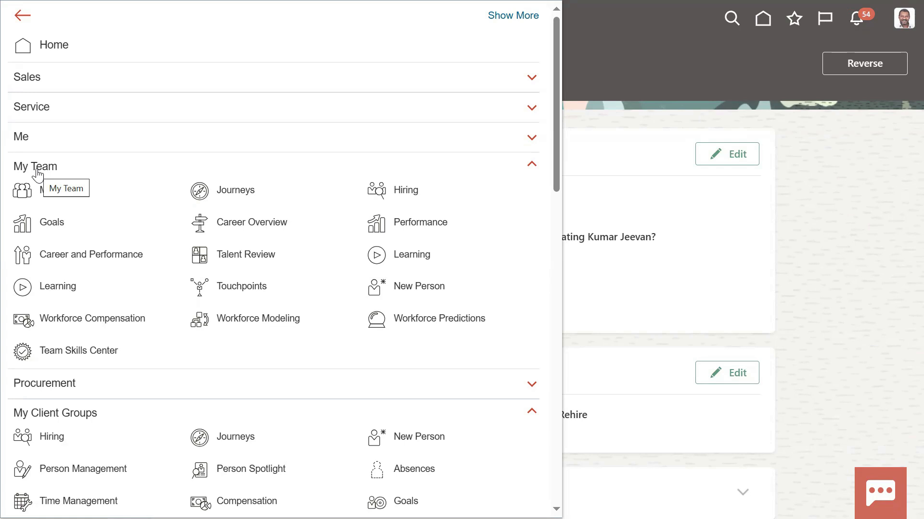
left_click(772, 213)
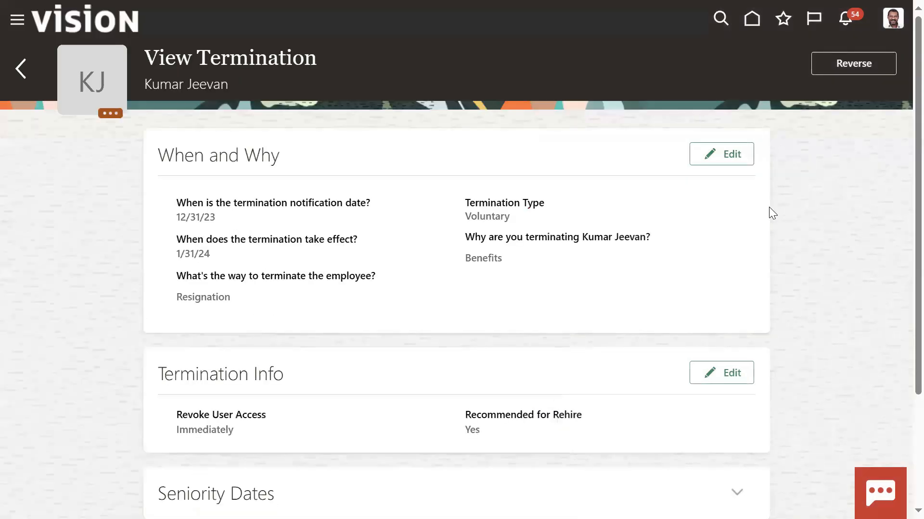
left_click(848, 63)
left_click(666, 223)
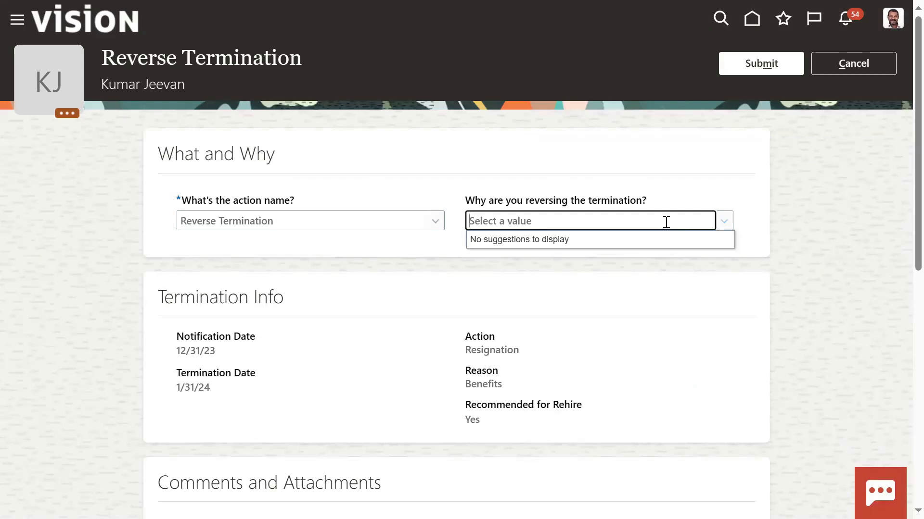
type("On")
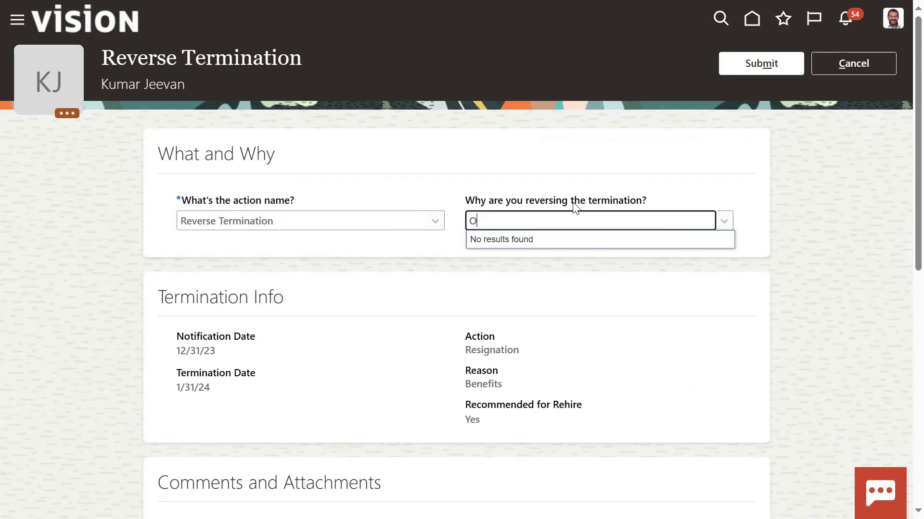
Check the available action names, retry "On" as the reversal reason and clear the entry
left_click(390, 217)
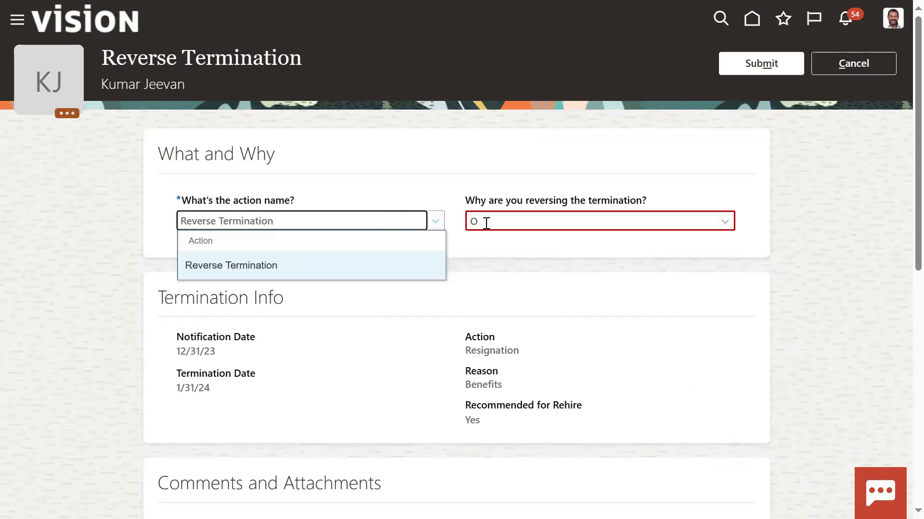
left_click(514, 222)
left_click(513, 222)
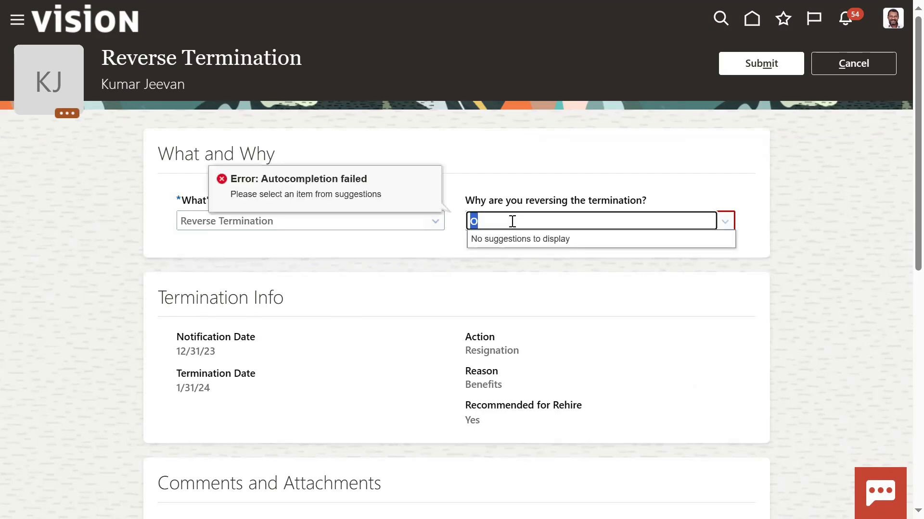
type("o")
key("BackSpace")
type("On")
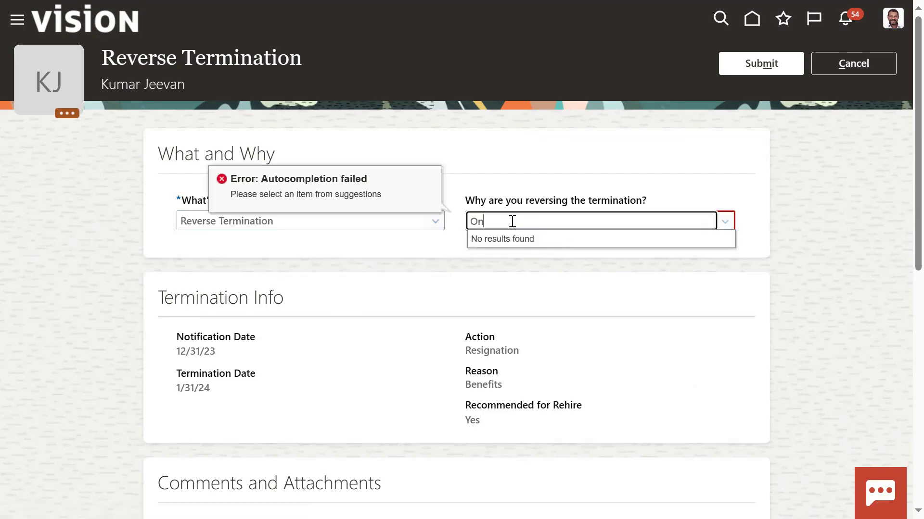
key("BackSpace")
key("BackSpace")
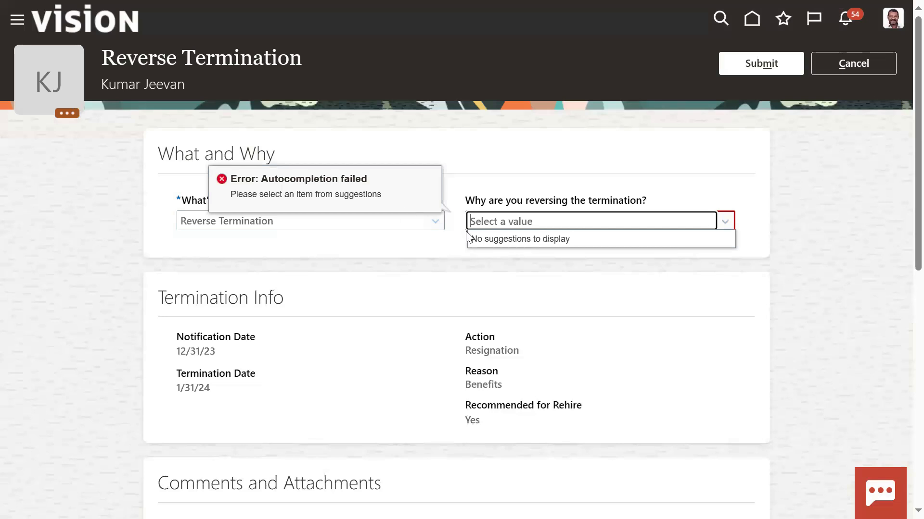
Sign out of Oracle Applications Cloud, confirm the logout and sign back in with the saved credentials
left_click(896, 26)
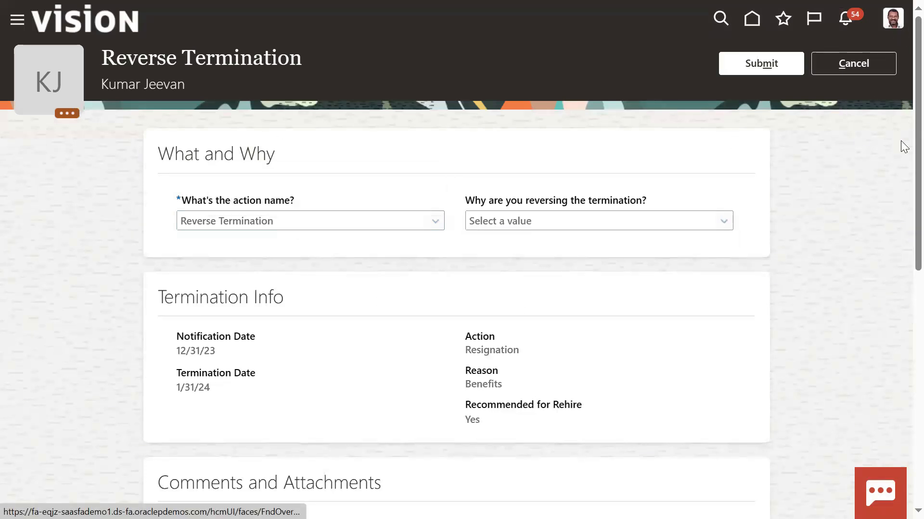
left_click(866, 53)
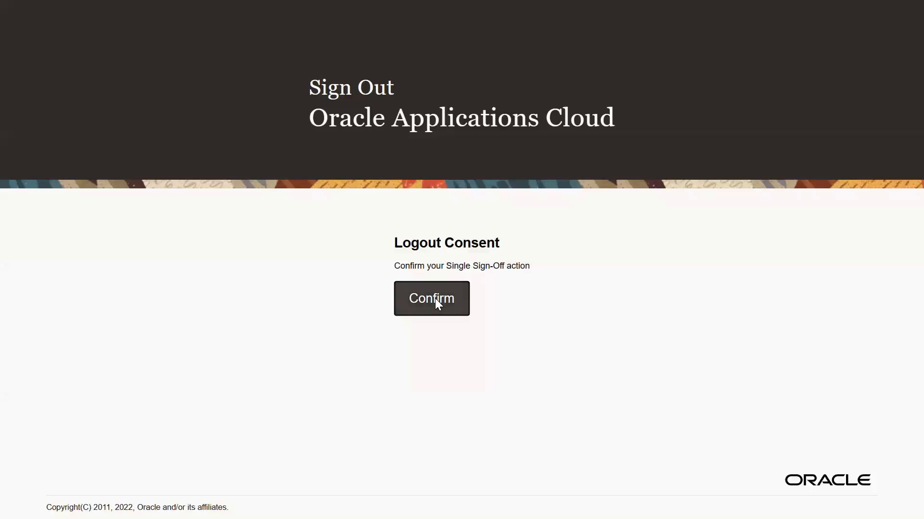
left_click(436, 299)
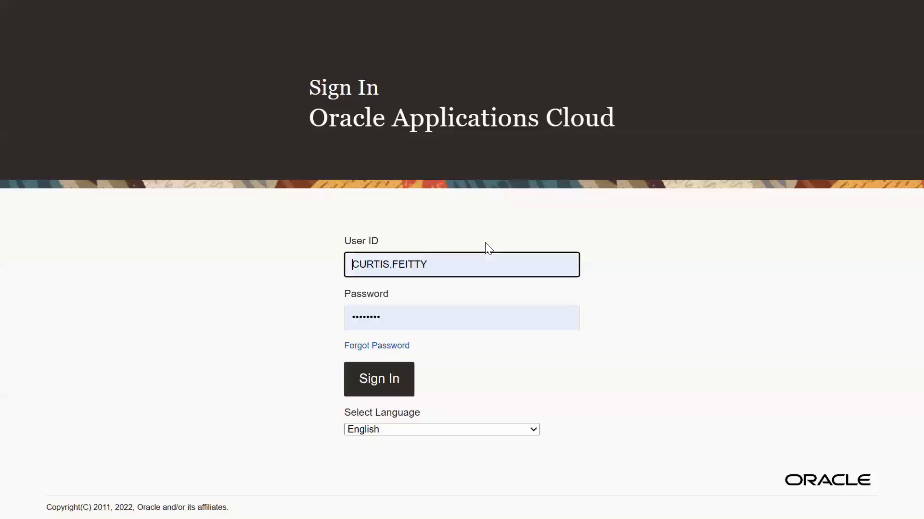
left_click(377, 383)
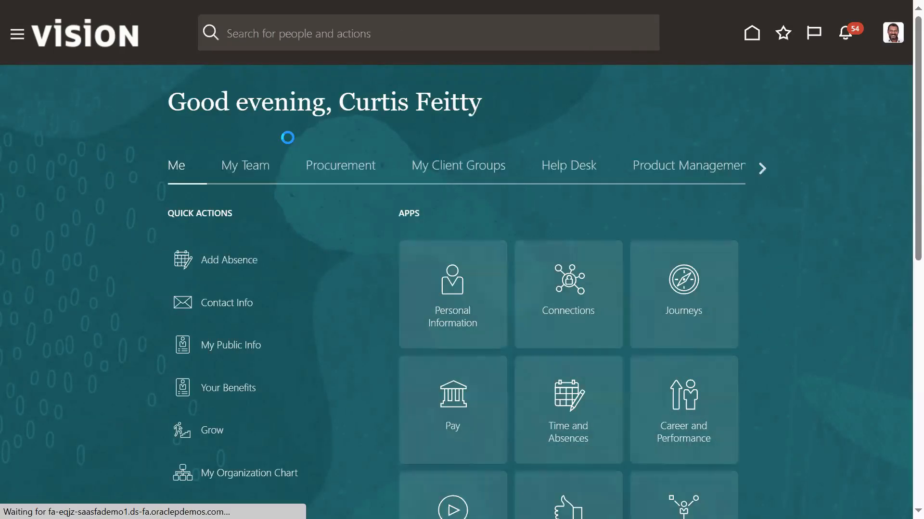
Go back to My Team and open the Human Resources Administrator's employment info
left_click(248, 168)
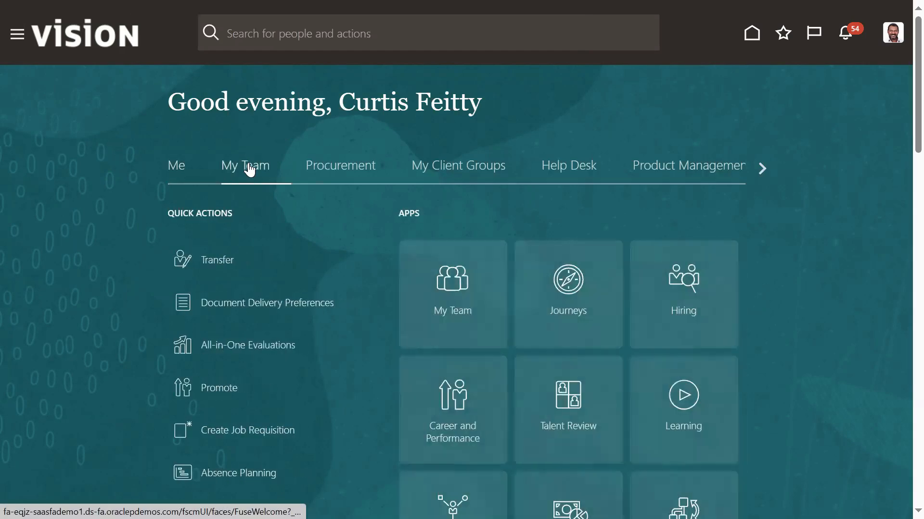
left_click(462, 284)
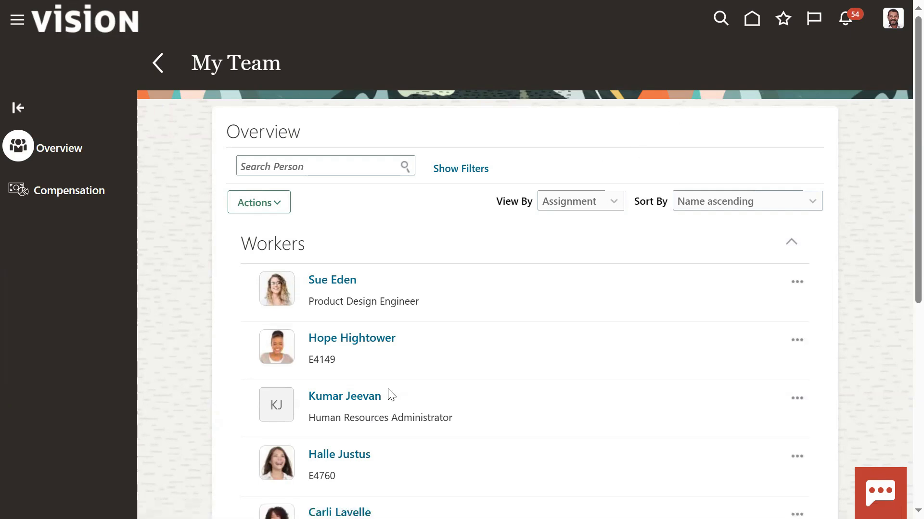
left_click(360, 398)
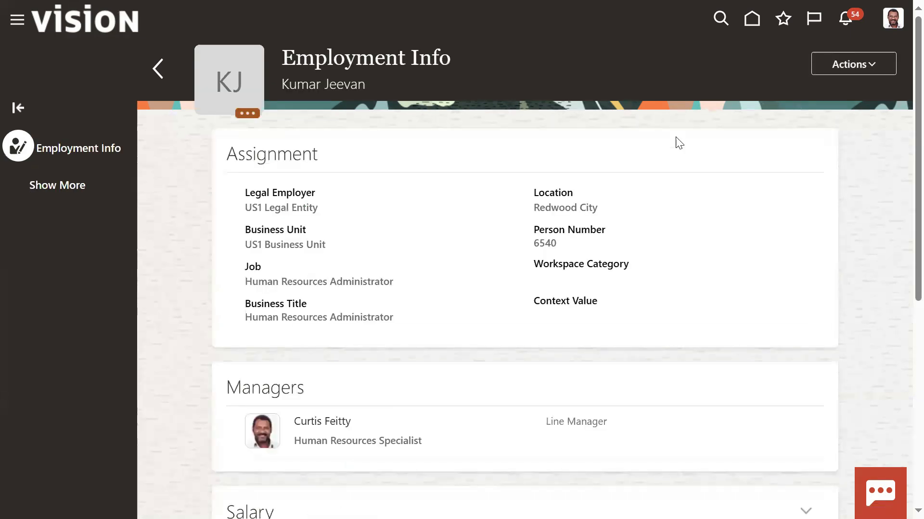
Start reversing the Human Resources Administrator's termination and check the available action names and reversal reasons
left_click(816, 61)
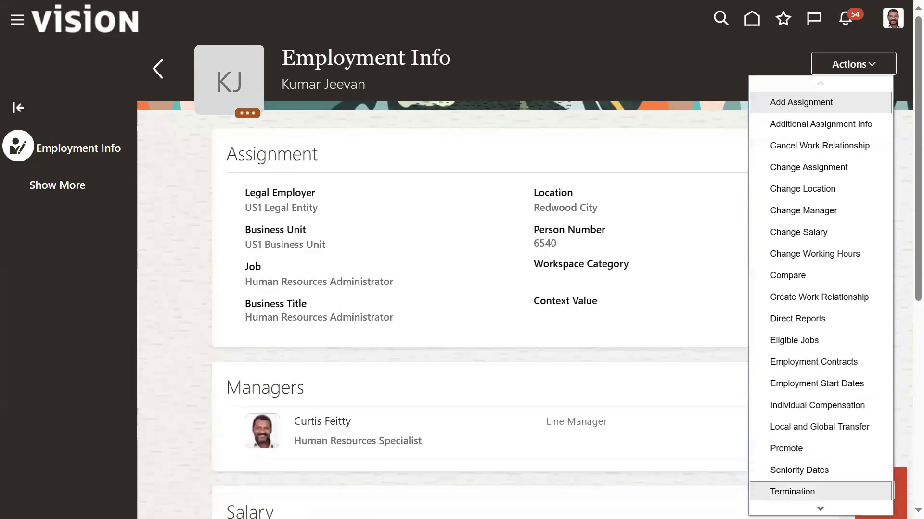
left_click(778, 493)
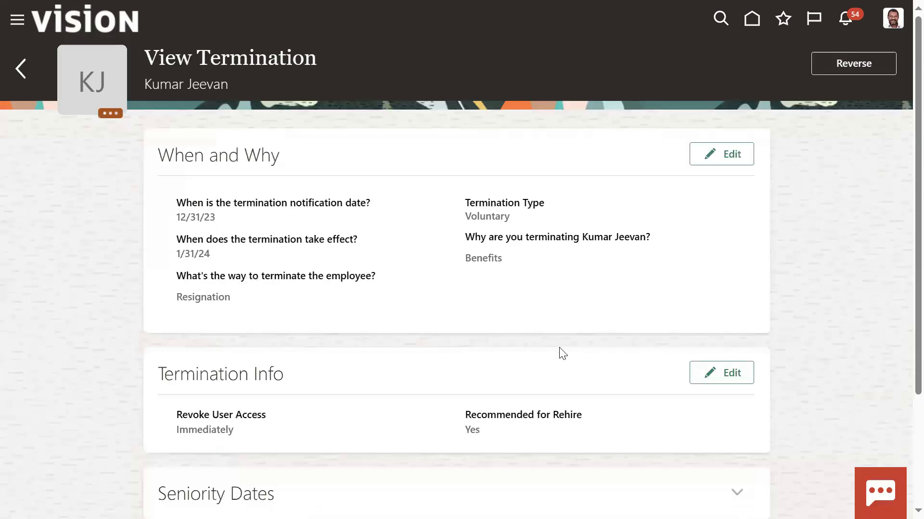
left_click(873, 68)
left_click(554, 214)
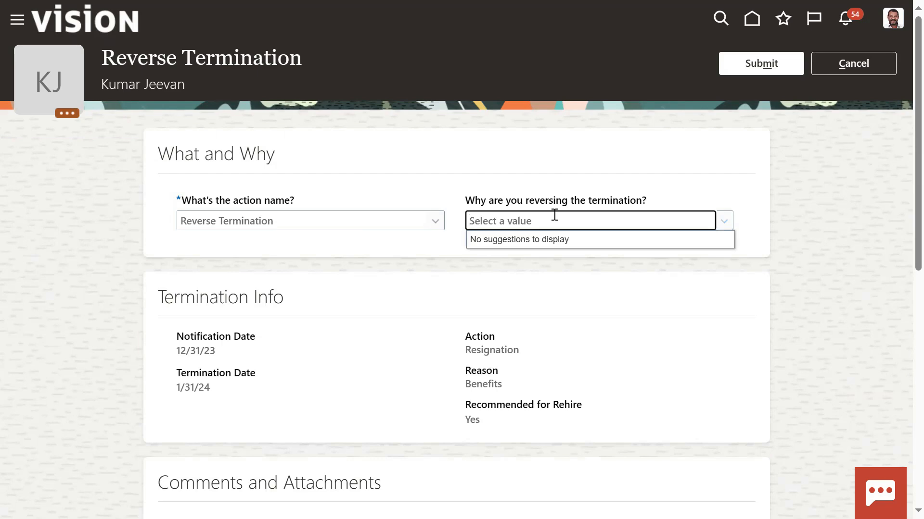
left_click(435, 223)
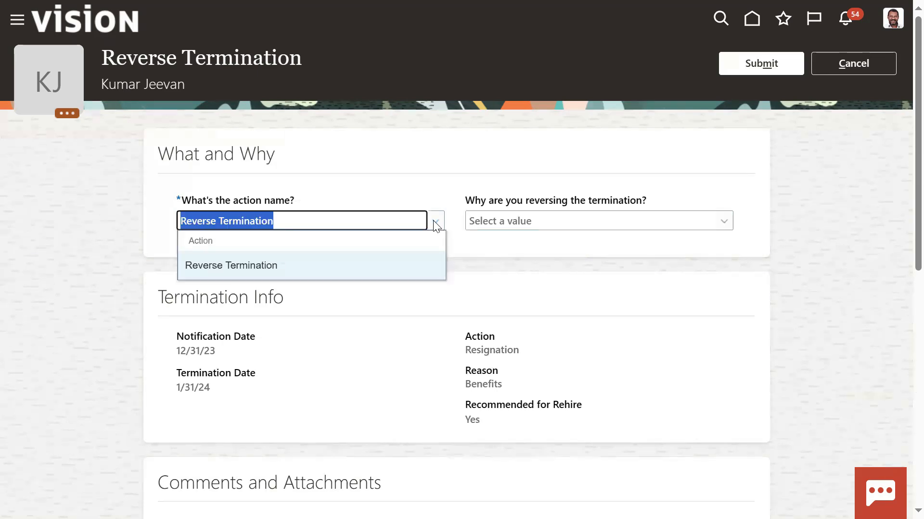
left_click(569, 220)
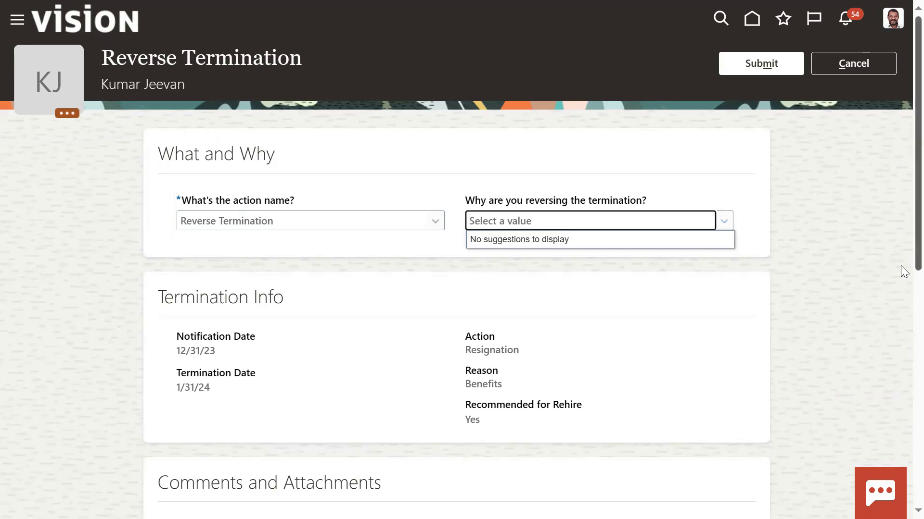
Review the rest of the Reverse Termination page and submit the reversal without a reason
scroll(901, 266, "down", 6)
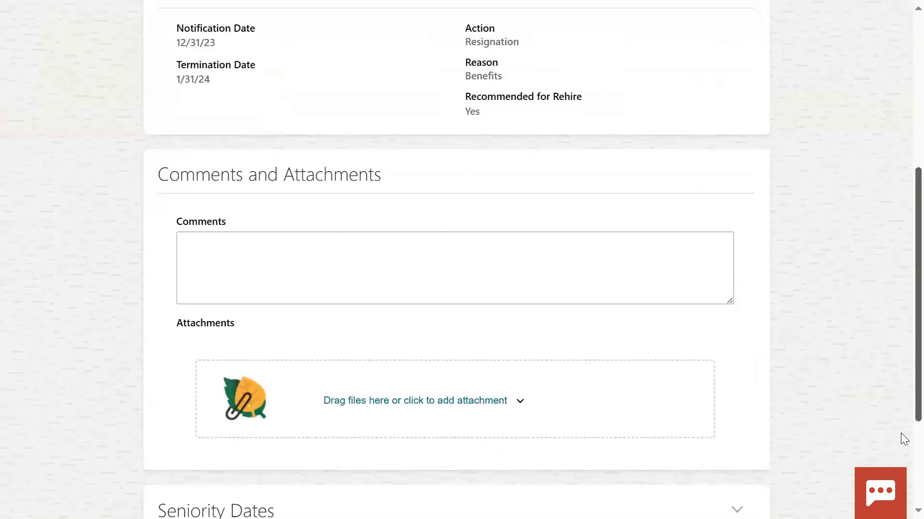
scroll(901, 438, "down", 1)
scroll(900, 250, "up", 8)
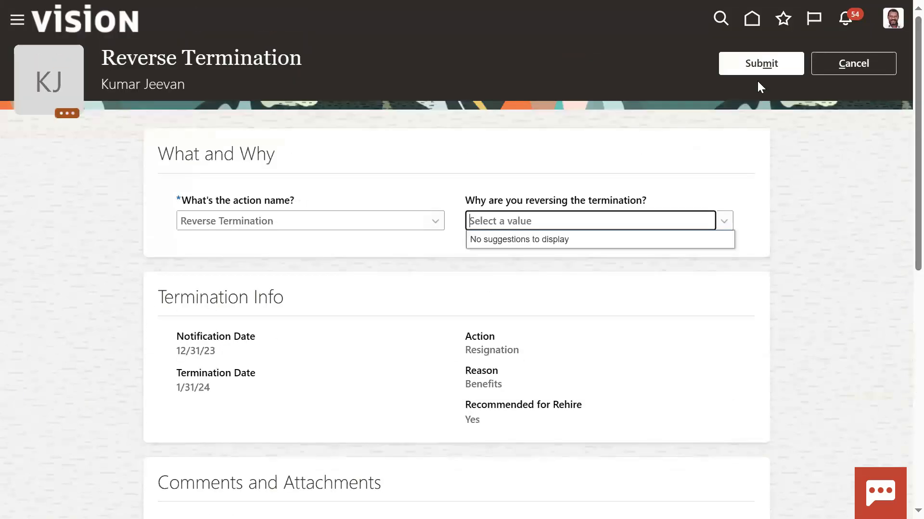
left_click(765, 66)
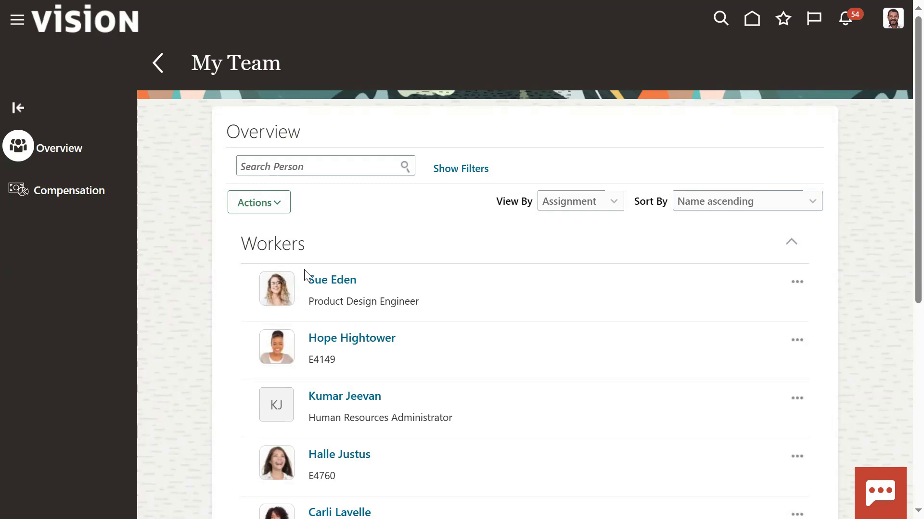
left_click(320, 280)
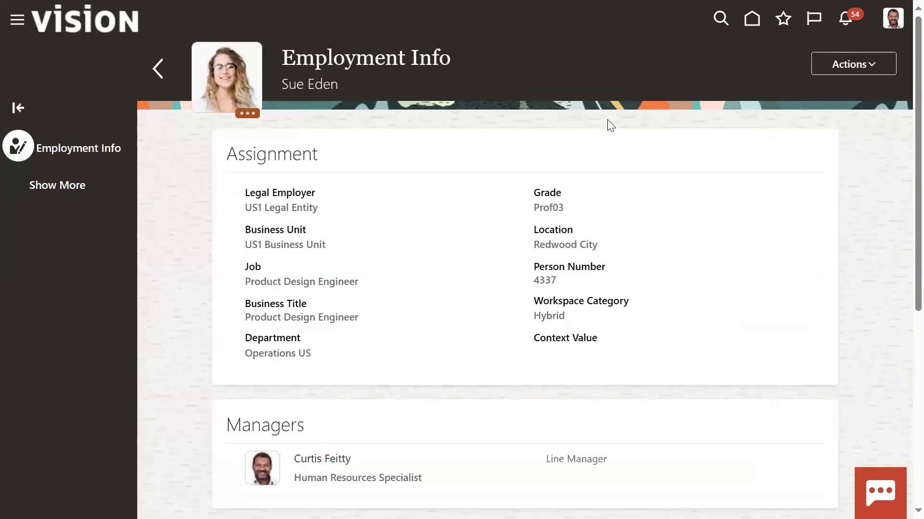
left_click(833, 73)
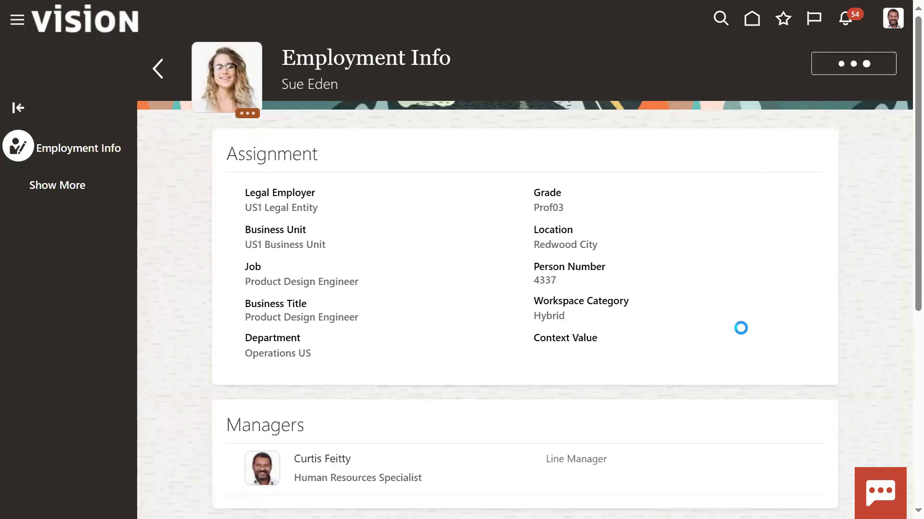
left_click(775, 489)
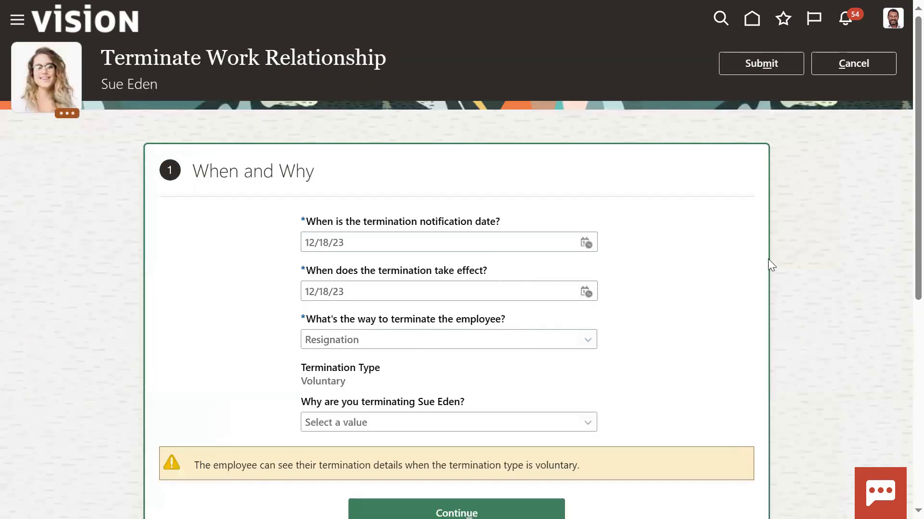
left_click(870, 68)
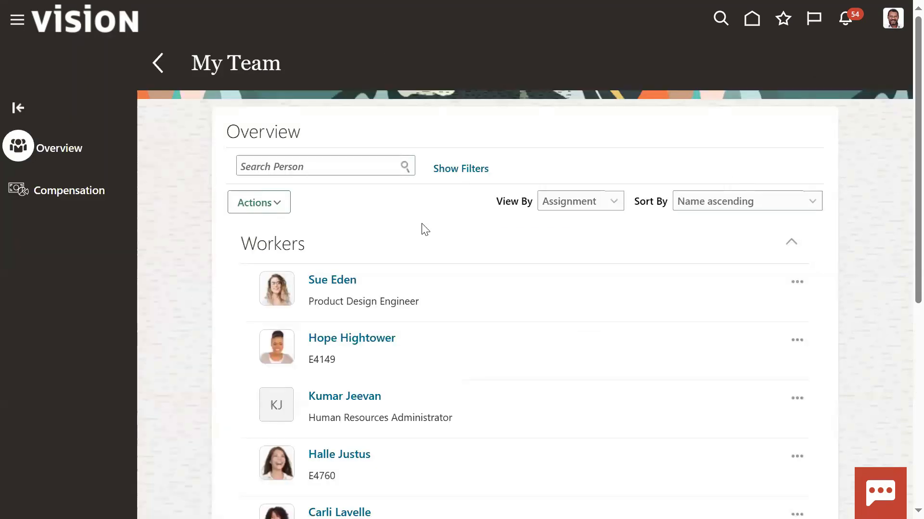
Reopen the Human Resources Administrator's termination page from My Team to check the submitted reversal
left_click(330, 397)
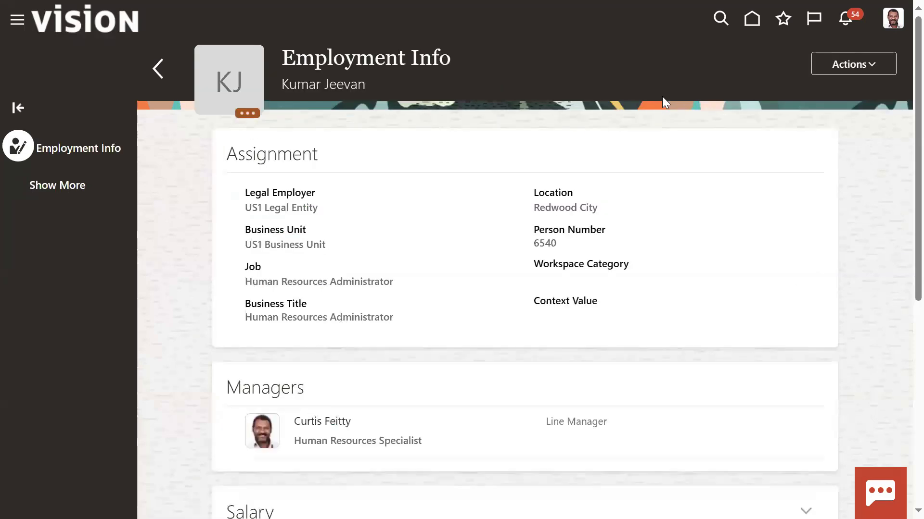
left_click(858, 65)
left_click(798, 489)
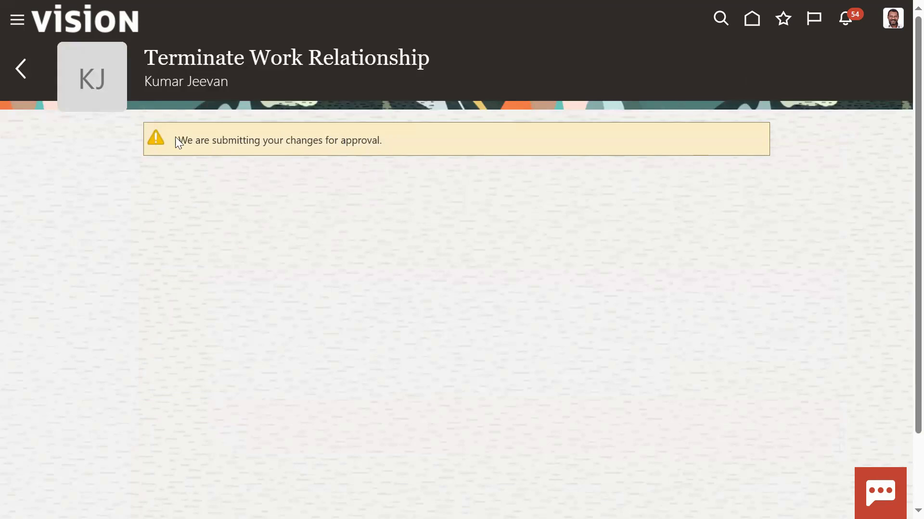
Open the transaction list, remove the Failed status filter and open the employee's latest Termination transaction
left_click(15, 24)
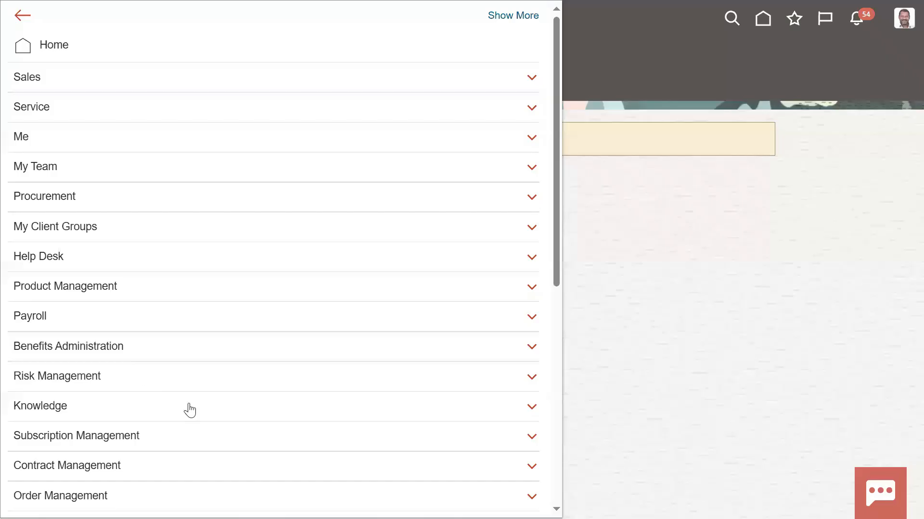
scroll(555, 403, "down", 9)
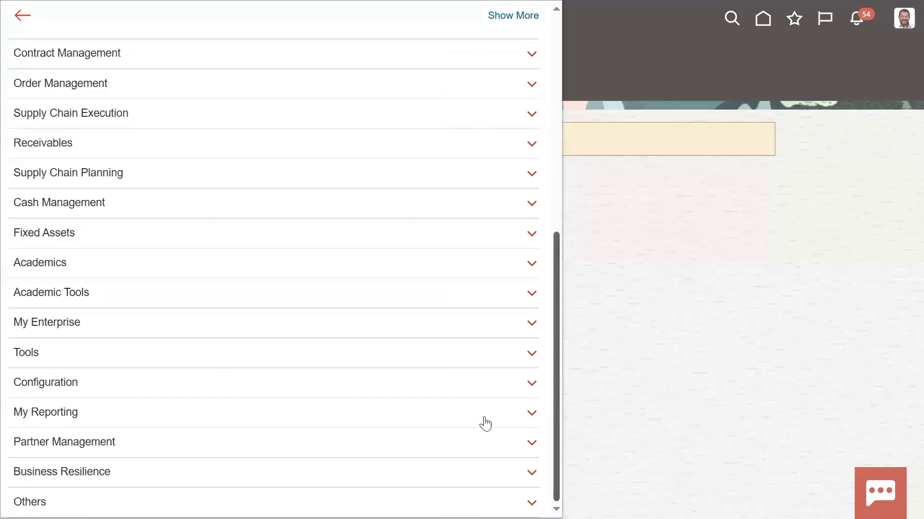
left_click(222, 360)
scroll(200, 423, "down", 2)
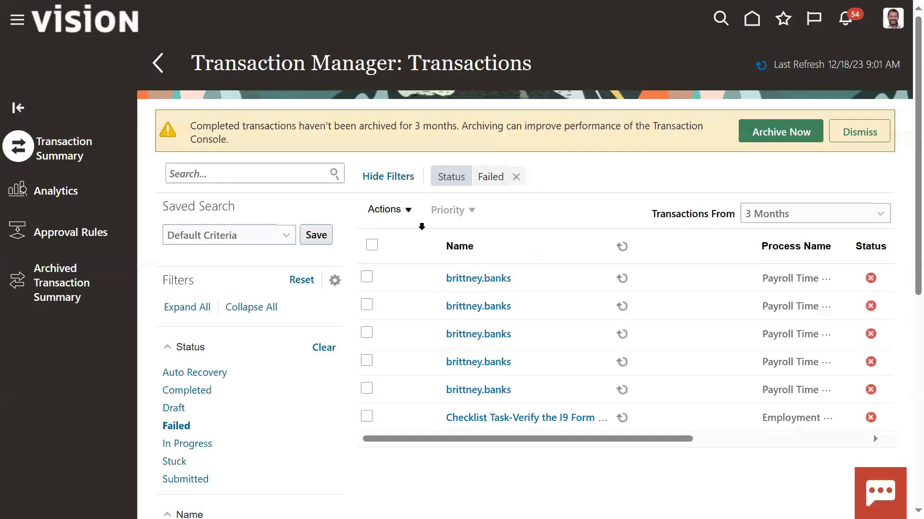
left_click(517, 178)
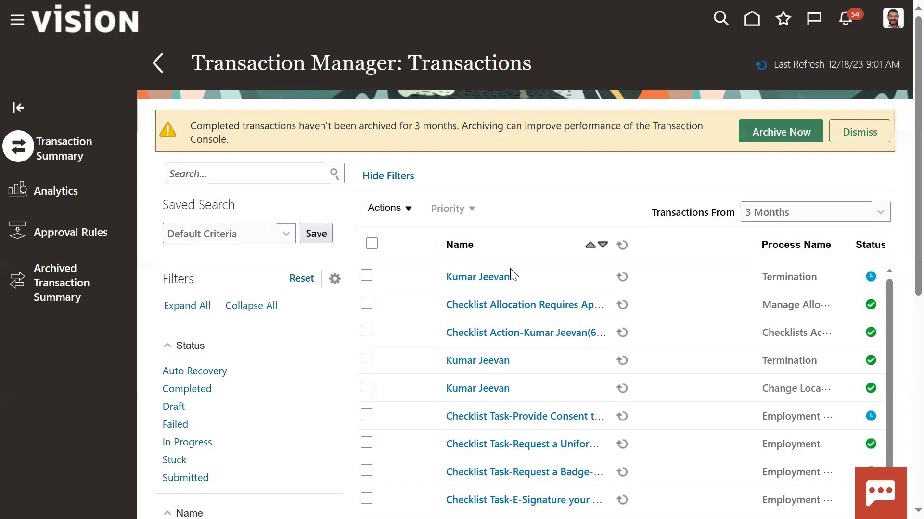
left_click(500, 284)
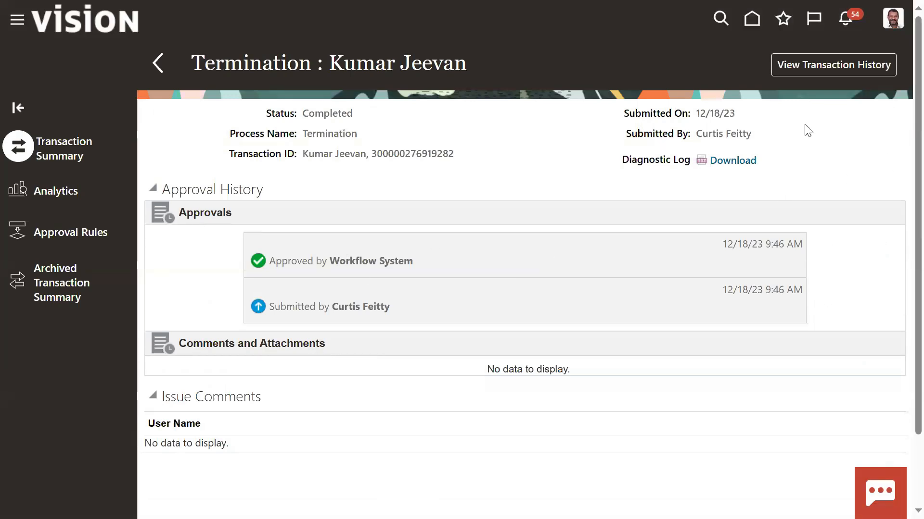
Display the termination transaction's history and examine its approval and status timeline
left_click(845, 63)
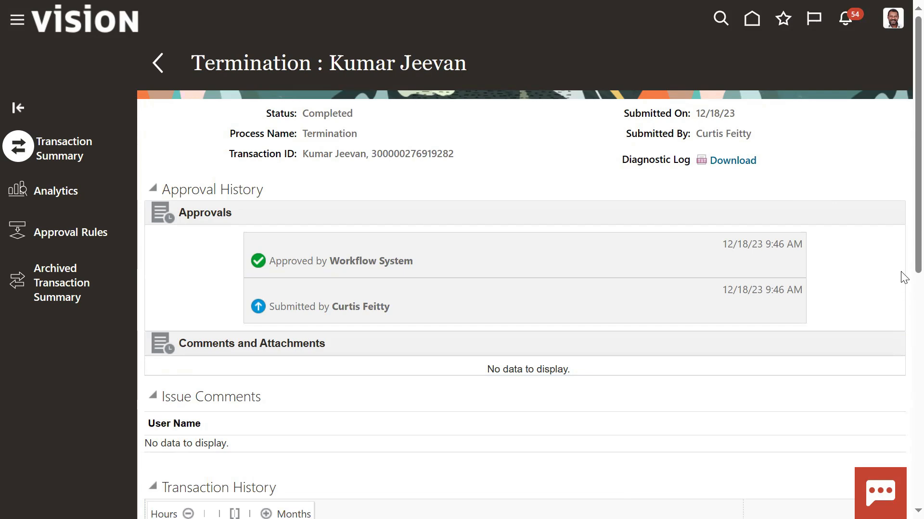
scroll(901, 302, "down", 5)
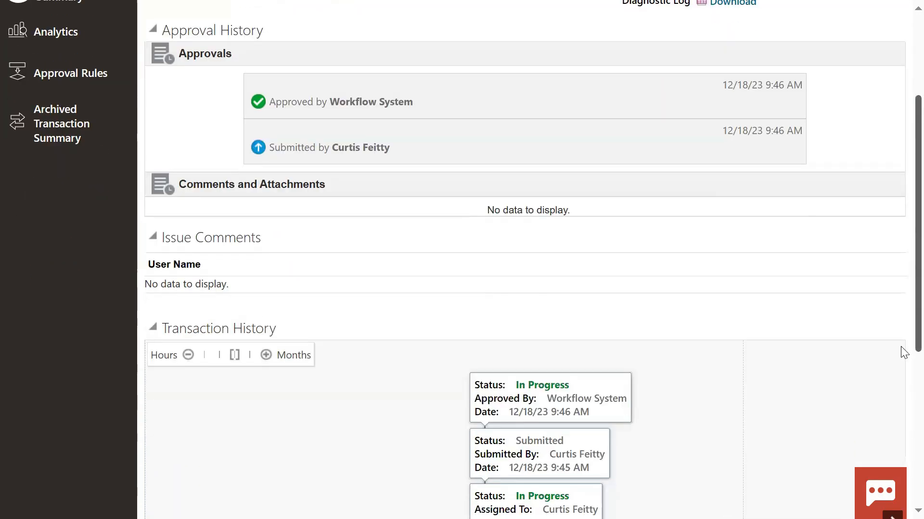
scroll(902, 419, "down", 2)
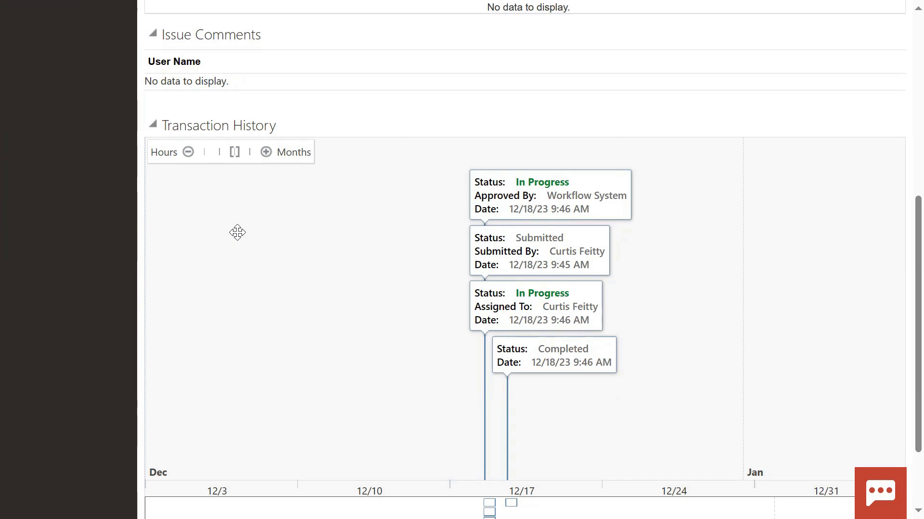
scroll(902, 43, "up", 7)
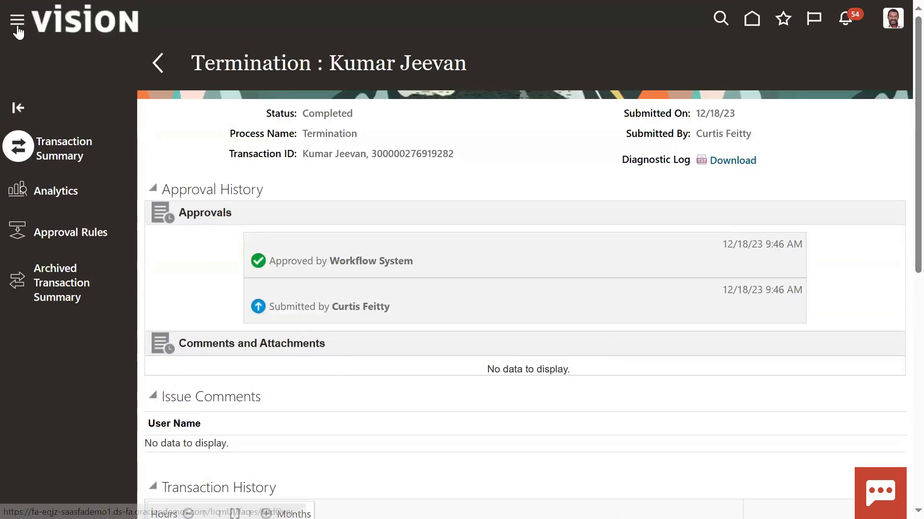
Go to Person Management under My Client Groups and enter the employee's last name as the search name
left_click(16, 20)
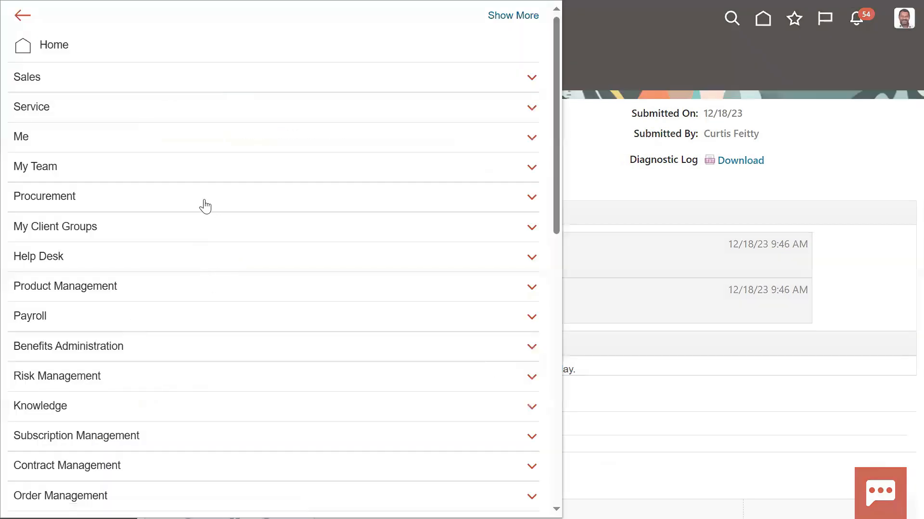
left_click(114, 231)
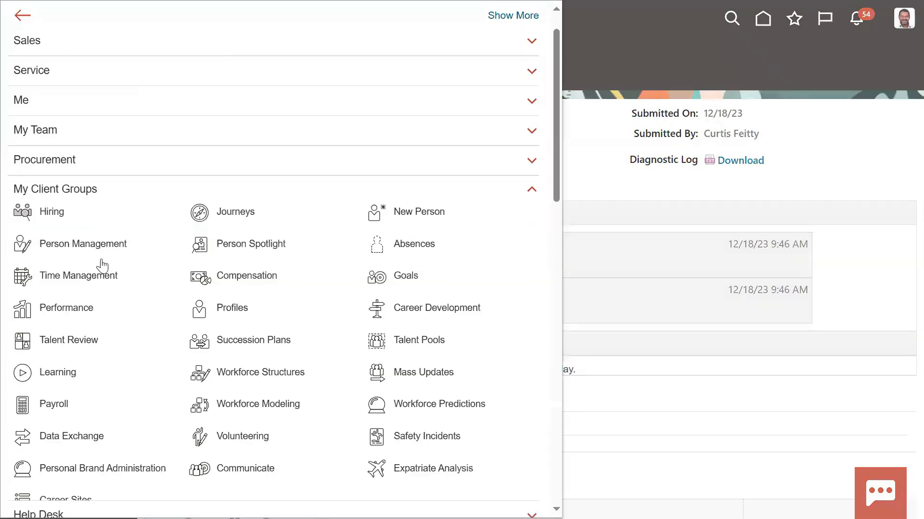
left_click(105, 246)
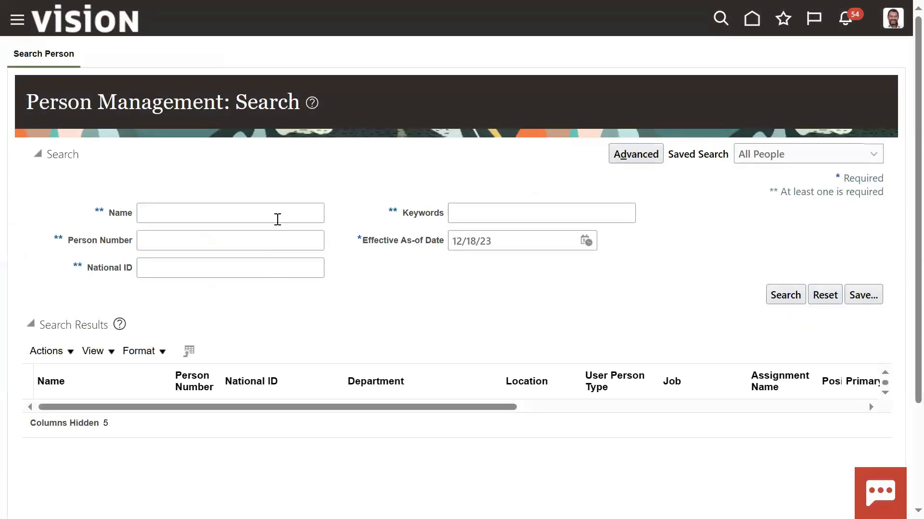
left_click(282, 220)
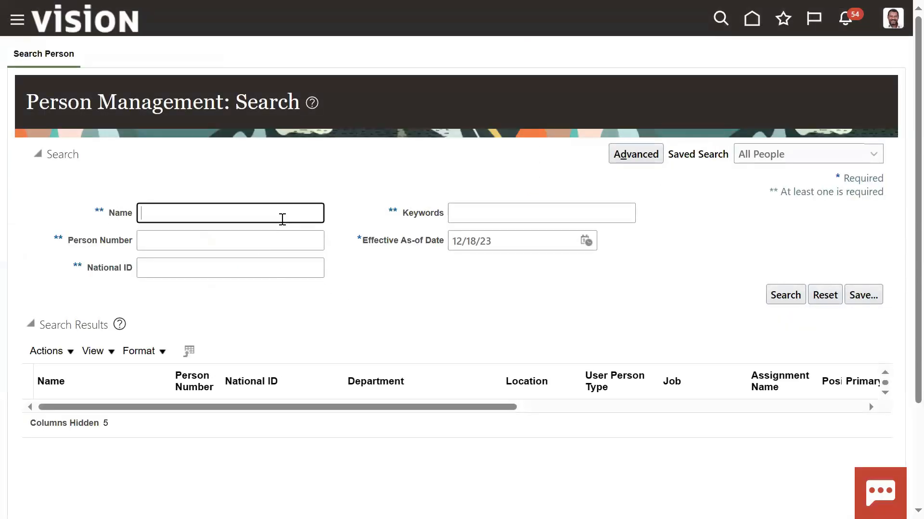
left_click(190, 272)
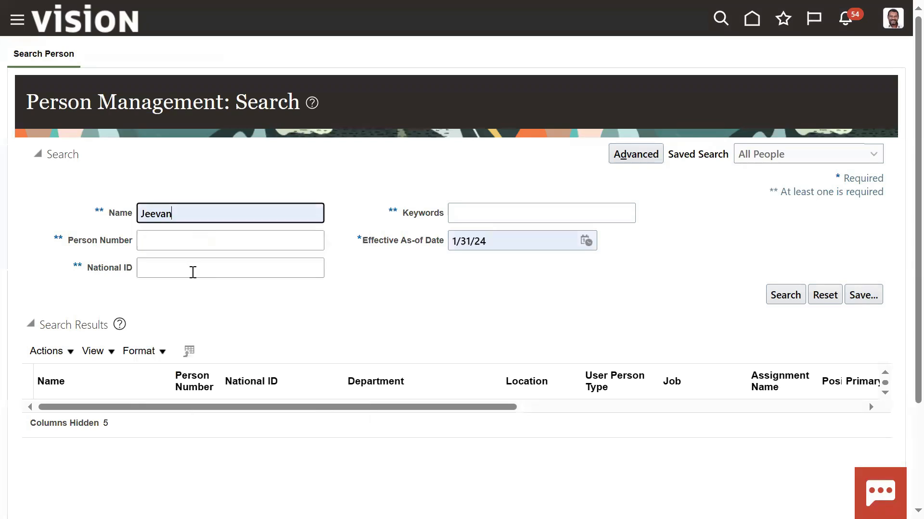
Set the search's effective as-of date to 2/1/24 and search for the employee
left_click(508, 240)
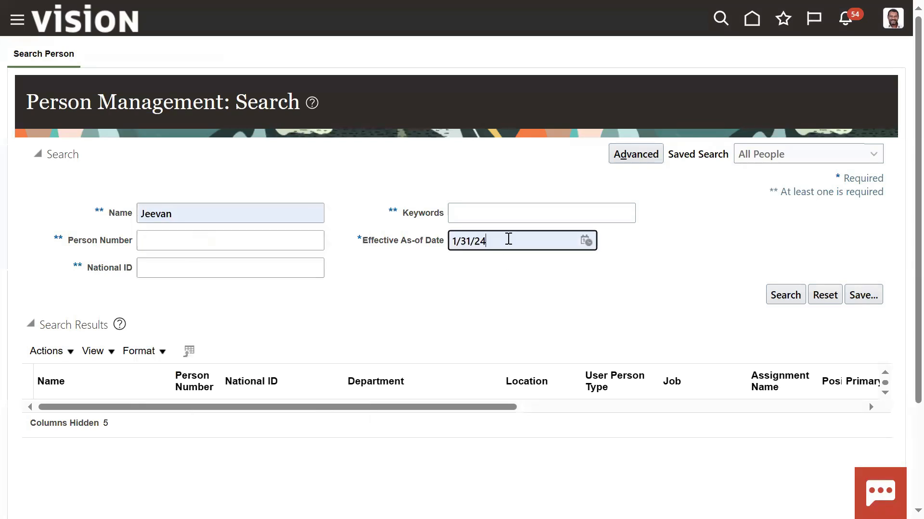
left_click(590, 243)
left_click(628, 272)
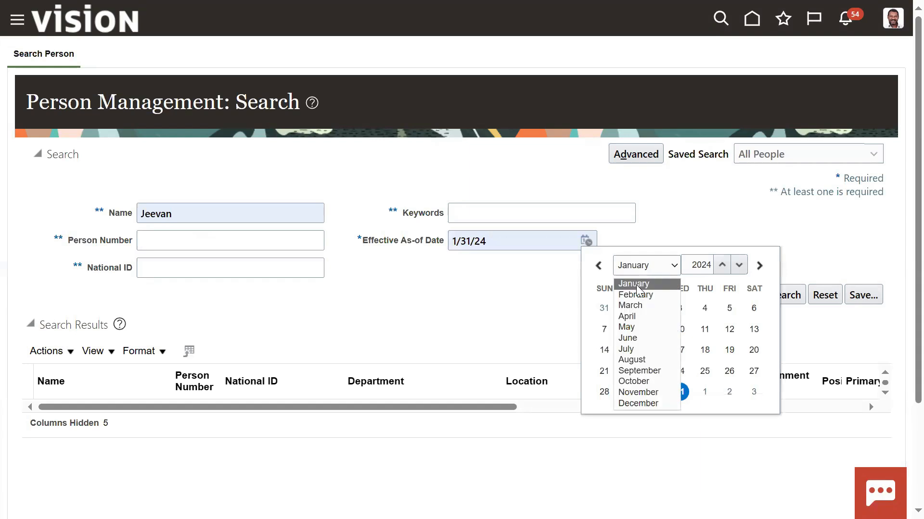
left_click(635, 294)
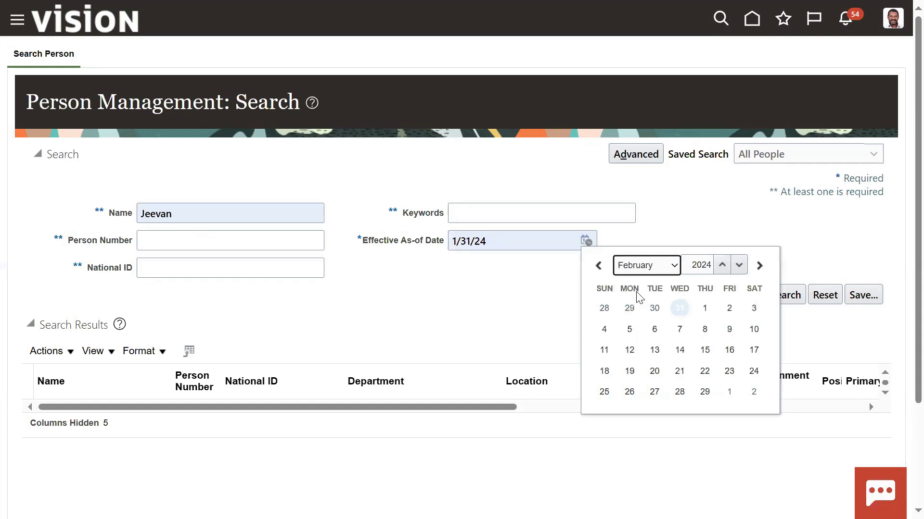
left_click(708, 308)
left_click(774, 296)
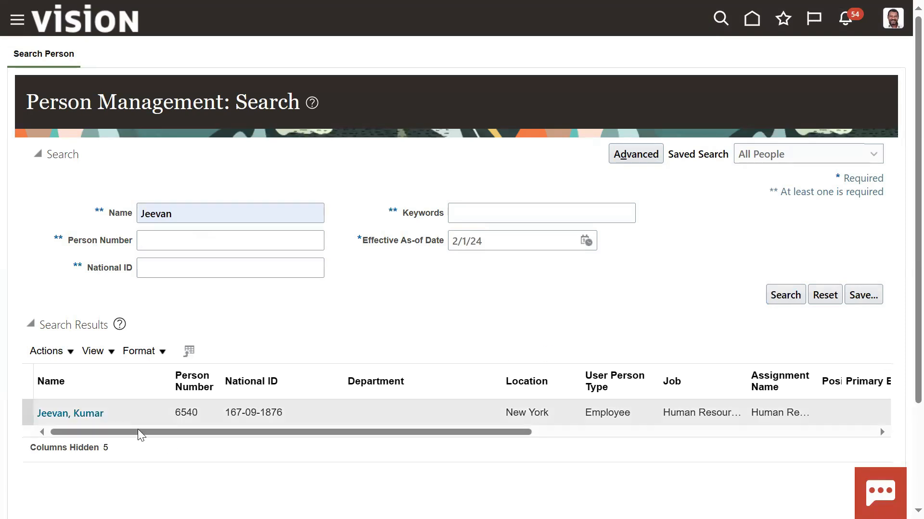
Open the found employee's employment record and check the assignment status and work relationship details
left_click(93, 418)
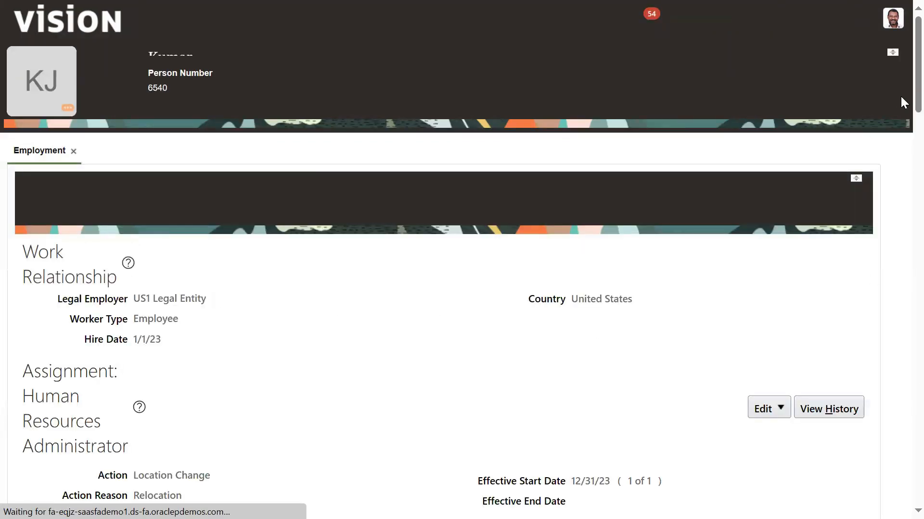
scroll(899, 99, "down", 10)
scroll(904, 164, "up", 2)
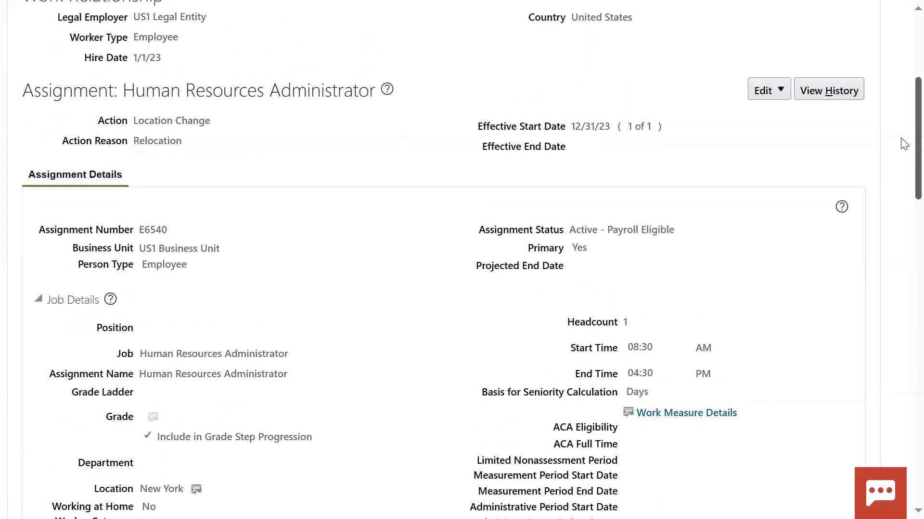
double_click(578, 233)
scroll(904, 181, "up", 4)
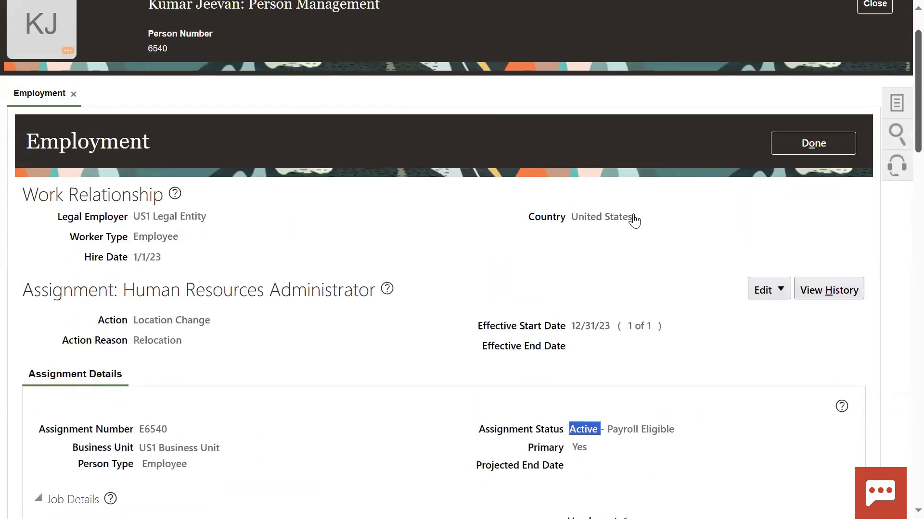